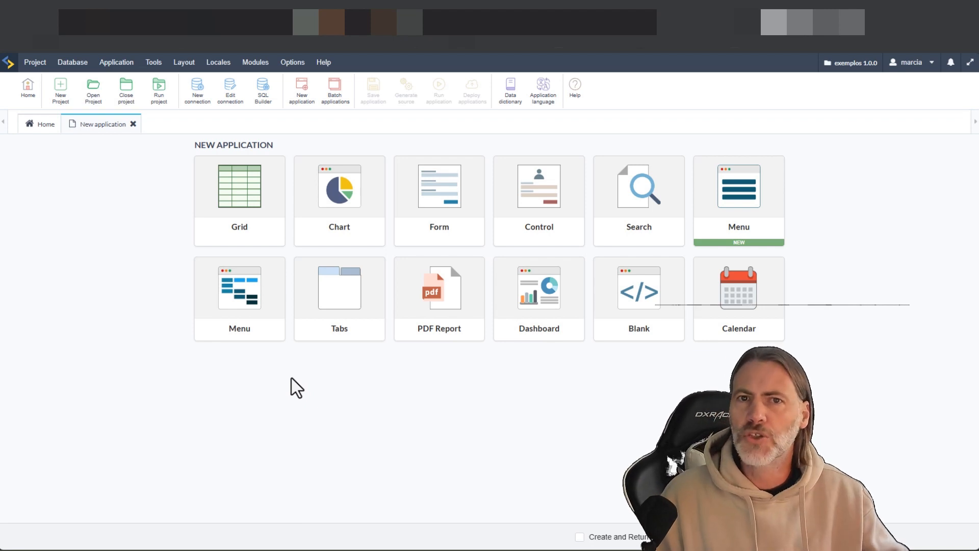
Create a new application of the Menu type marked NEW, keeping the name menu_4.
left_click(246, 302)
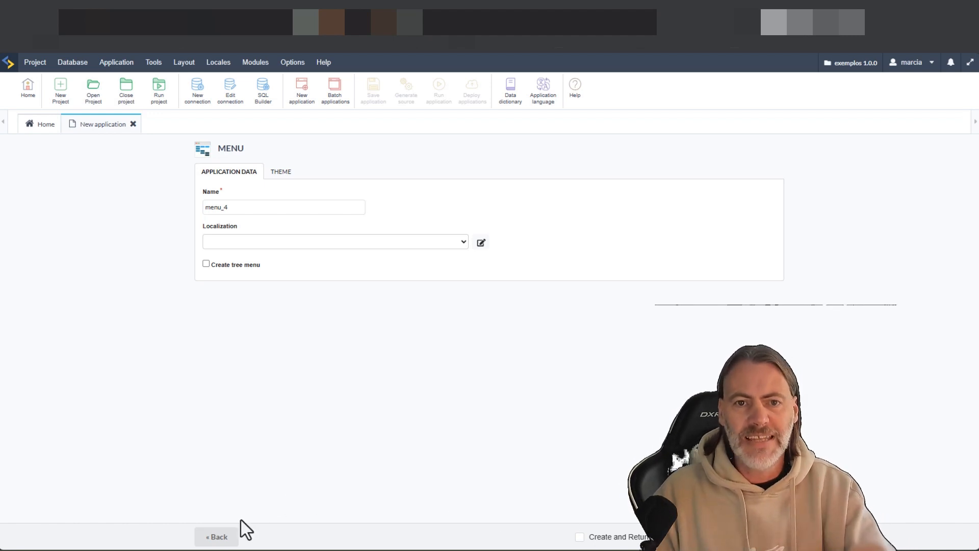
left_click(216, 537)
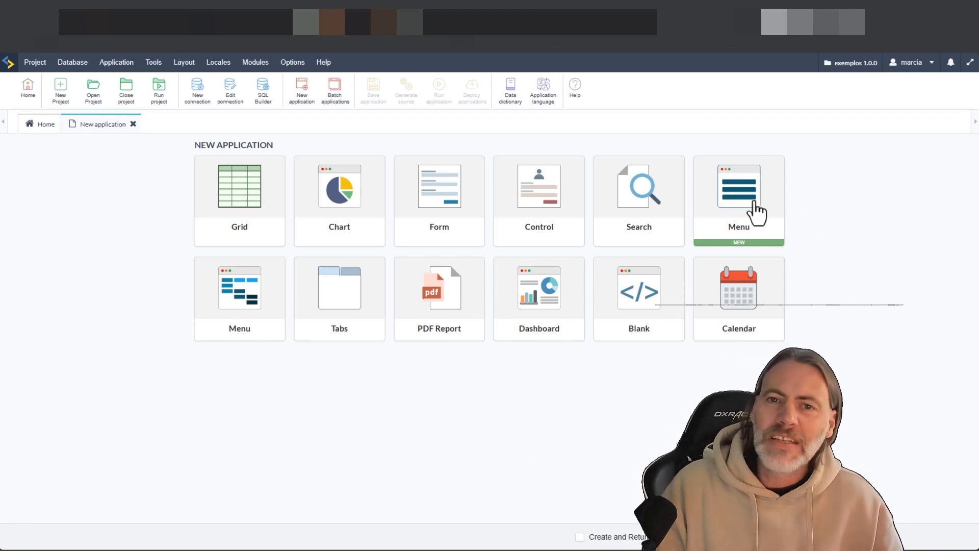
left_click(730, 202)
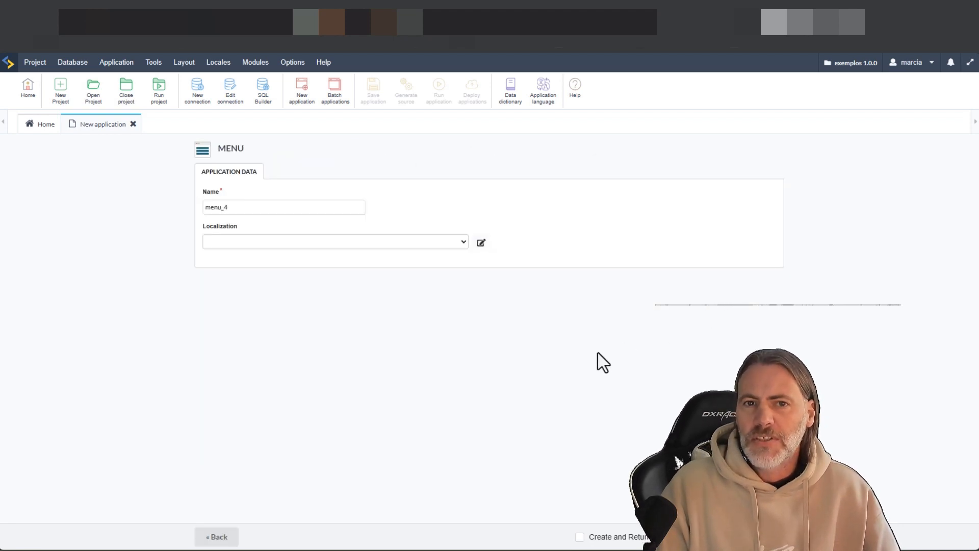
left_click(759, 537)
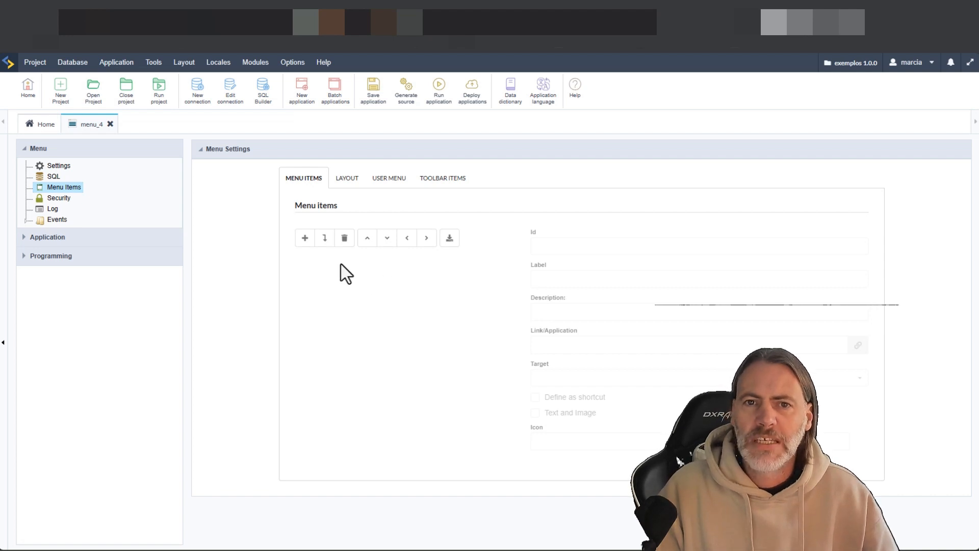
Add six items to the menu, keeping their default labels Item 1 to Item 6.
left_click(304, 238)
left_click(304, 238)
left_click(304, 238)
left_click(304, 238)
left_click(305, 238)
left_click(305, 238)
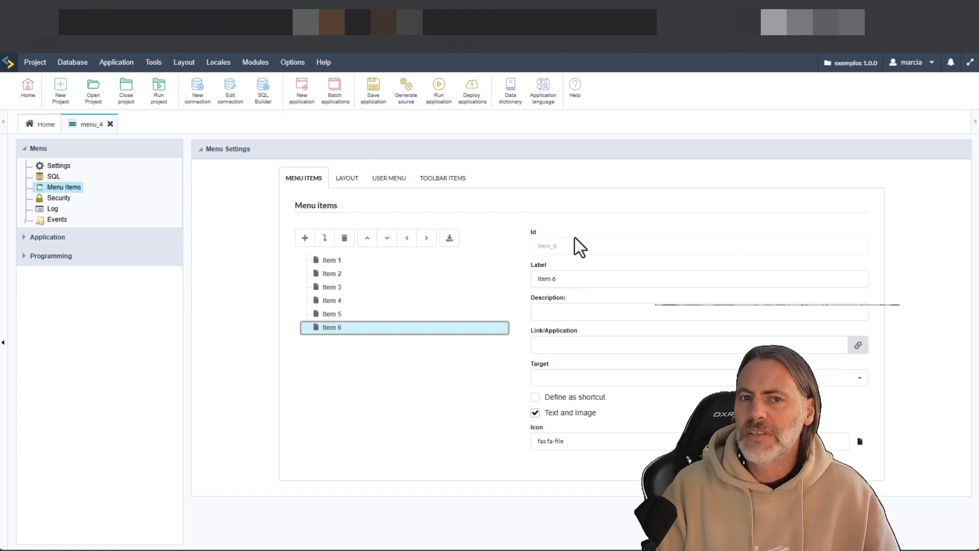
Define Item 6 and Item 4 as shortcuts in their menu item properties.
left_click(580, 312)
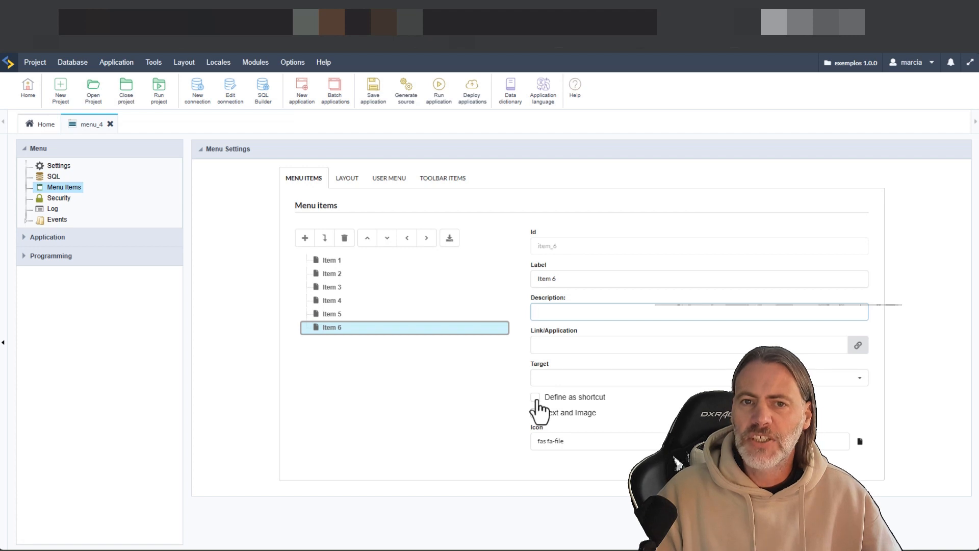
left_click(535, 397)
left_click(357, 300)
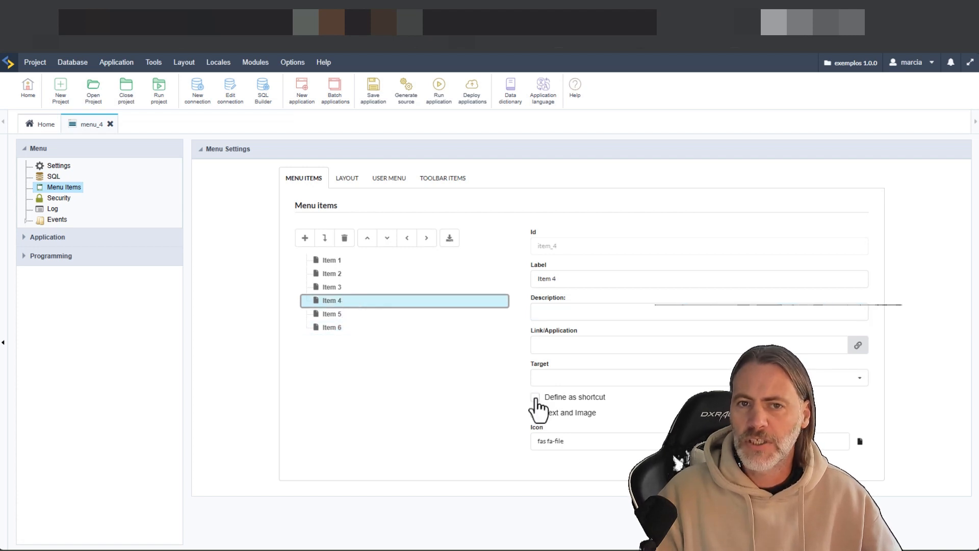
left_click(535, 398)
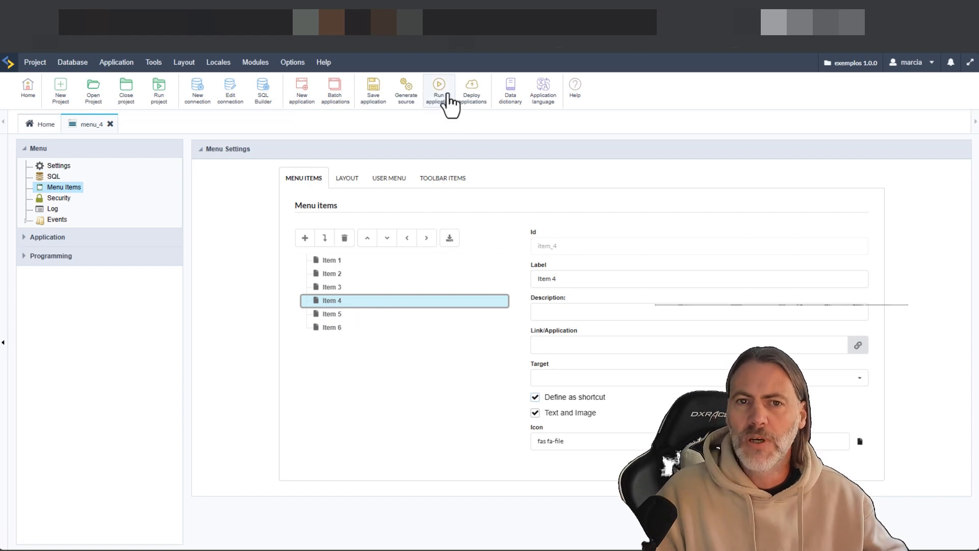
Run the menu application, open it manually despite the pop-up block, and return to the editor.
left_click(446, 93)
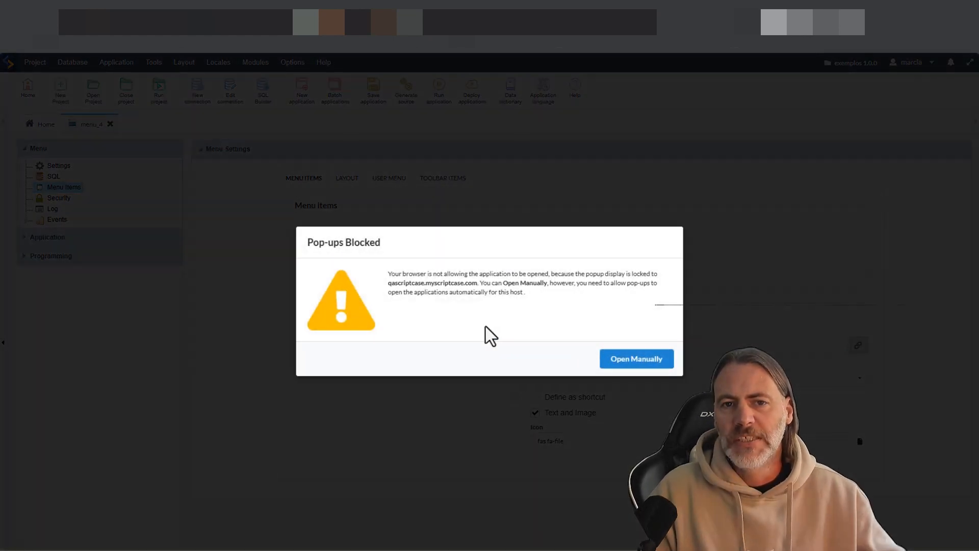
left_click(630, 357)
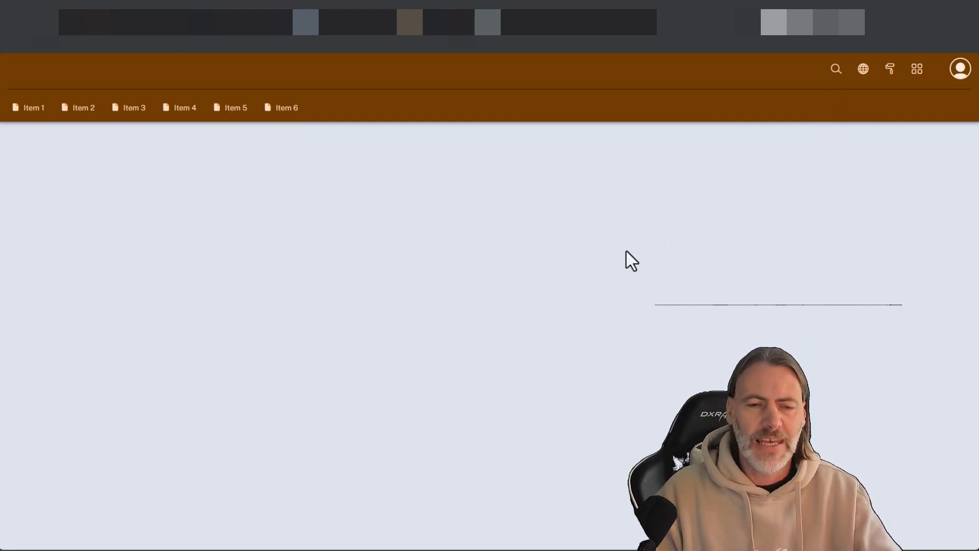
key("ctrl+Tab")
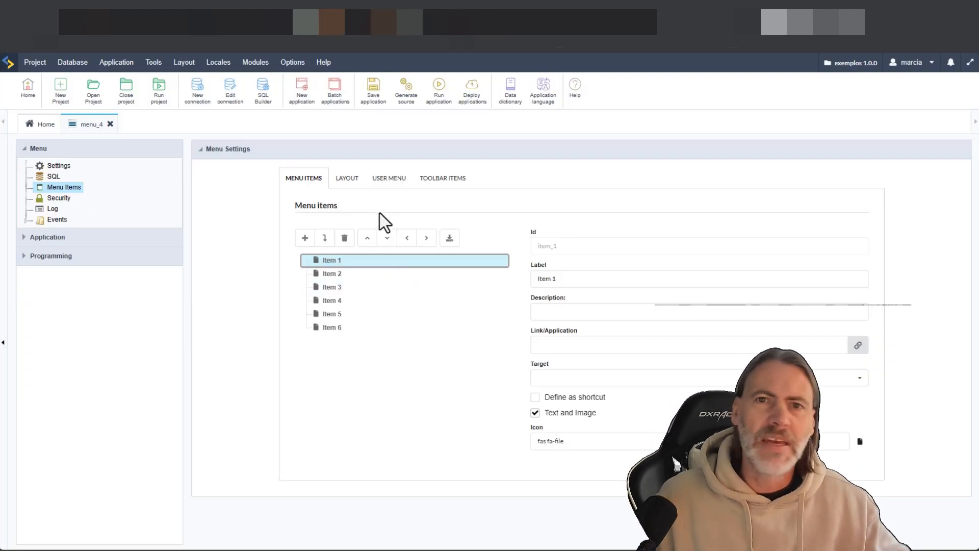
Set the menu's layout theme to dark-sunset_themename_lang and look through the remaining themes without changing the choice.
left_click(347, 180)
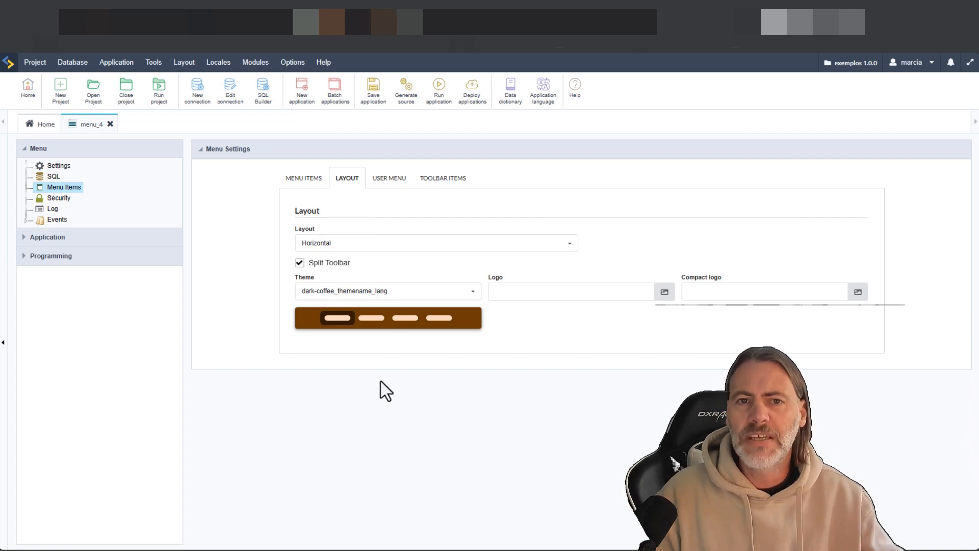
left_click(413, 294)
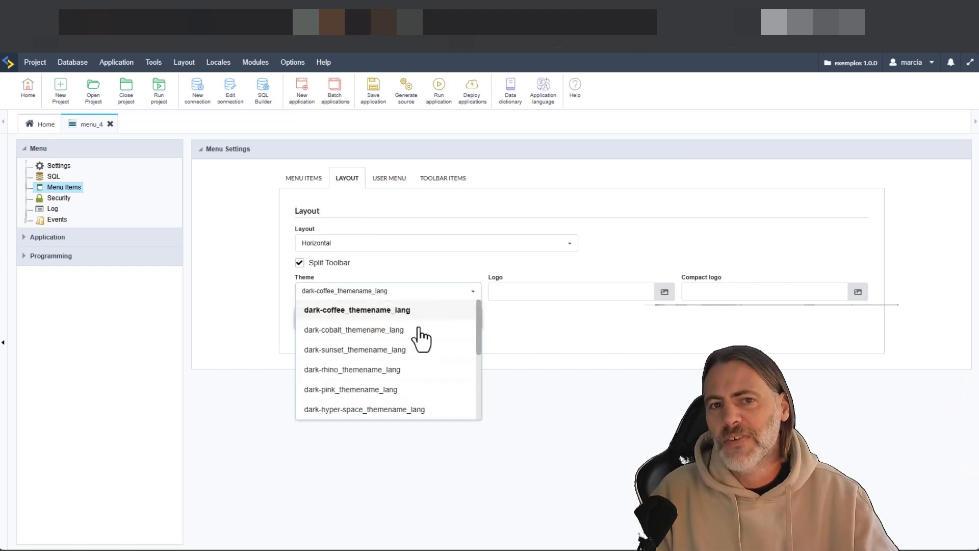
left_click(364, 351)
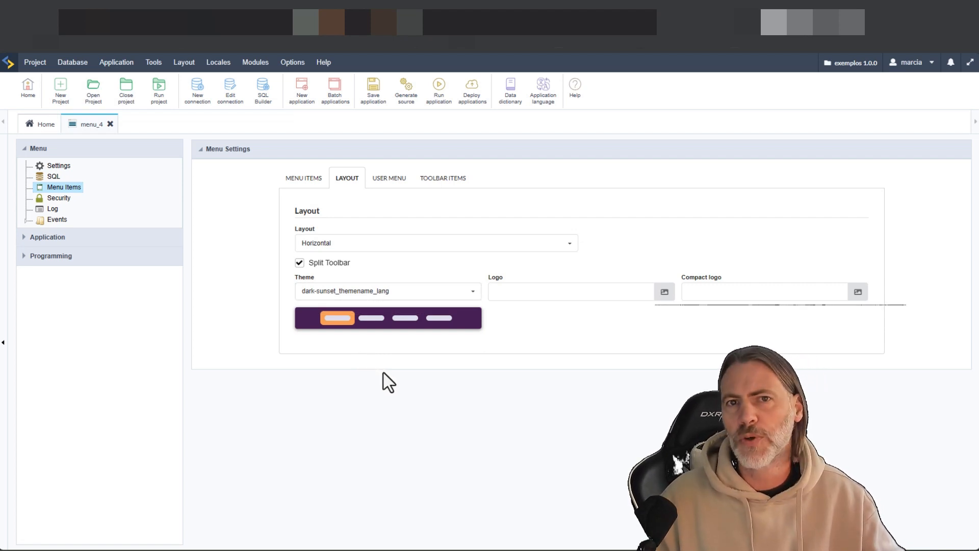
left_click(472, 294)
scroll(451, 367, "down", 3)
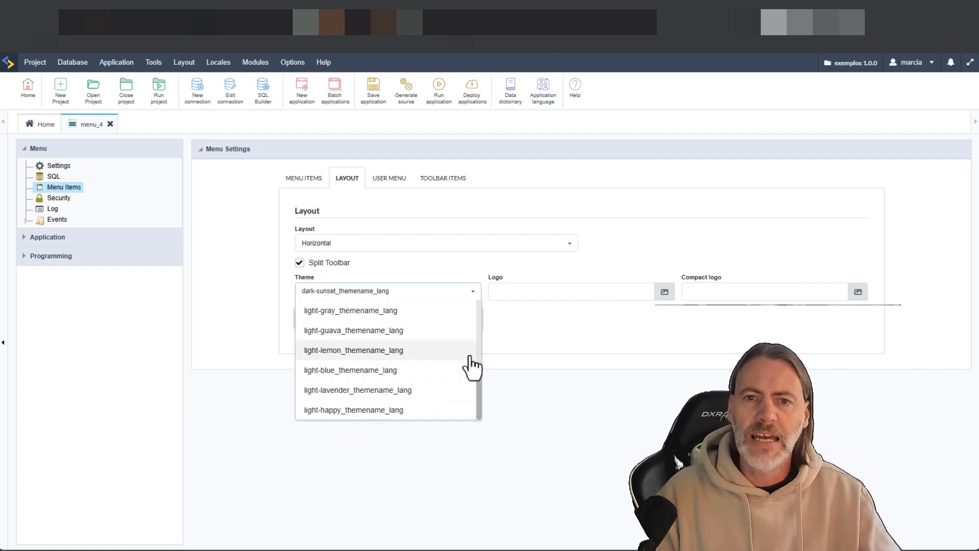
left_click(521, 354)
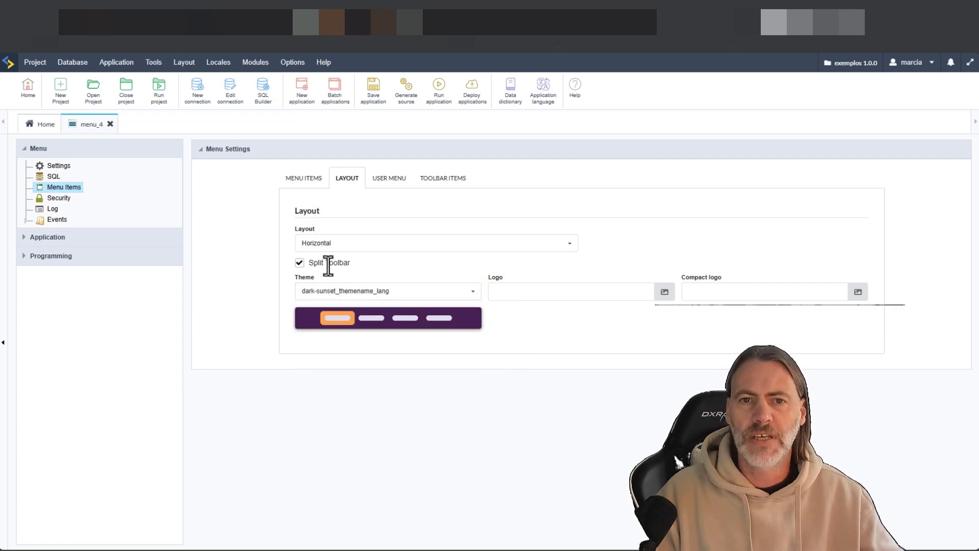
Turn off Split Toolbar in the layout, run the application to preview it, and return to the editor.
left_click(300, 263)
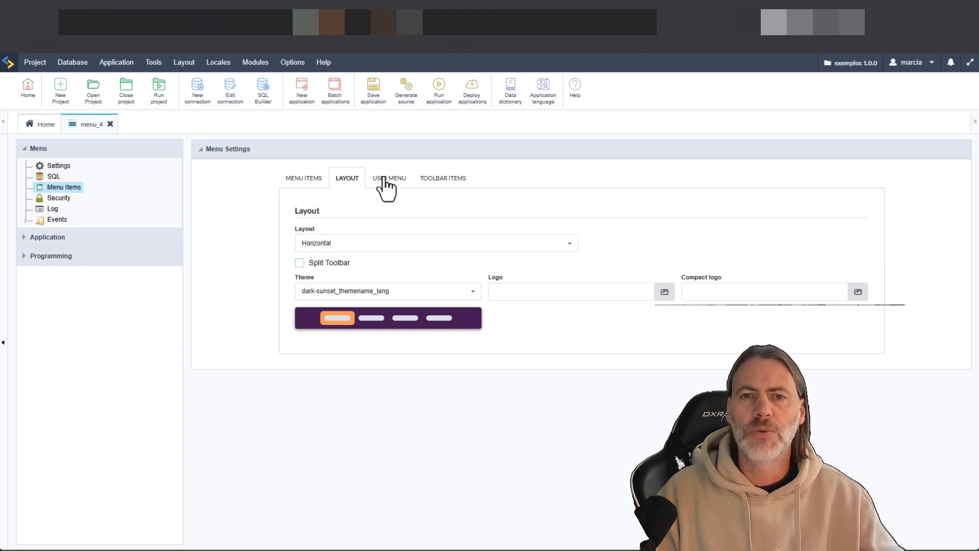
left_click(437, 95)
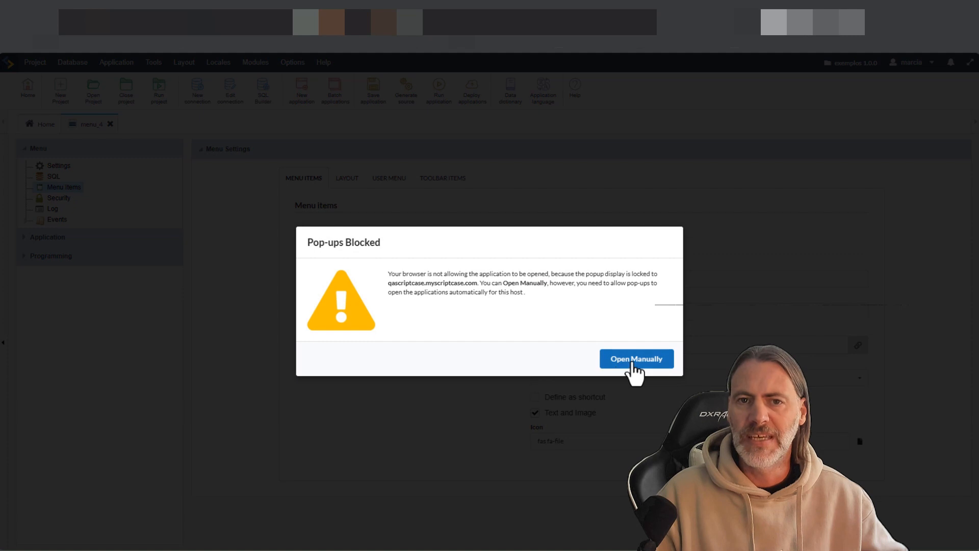
left_click(632, 359)
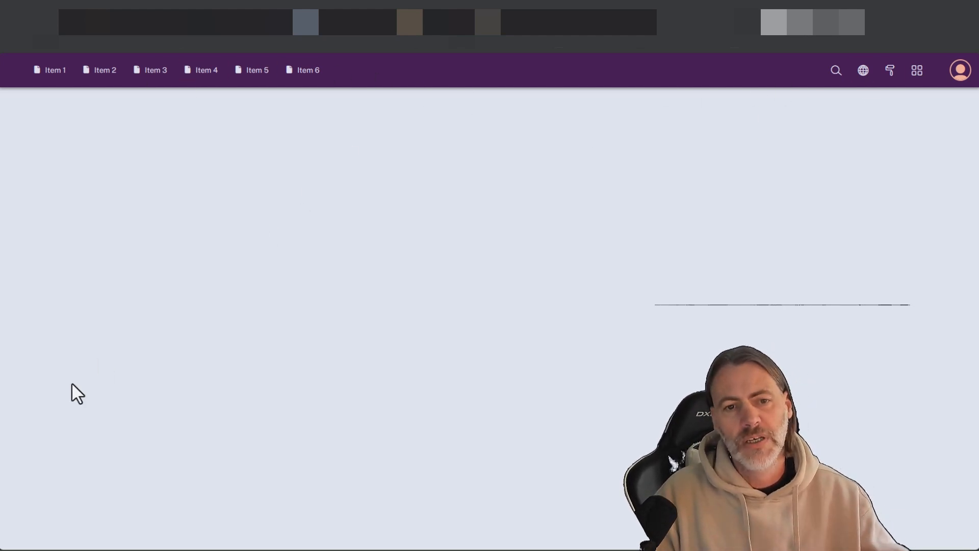
mouse_move(1, 516)
left_click(2, 497)
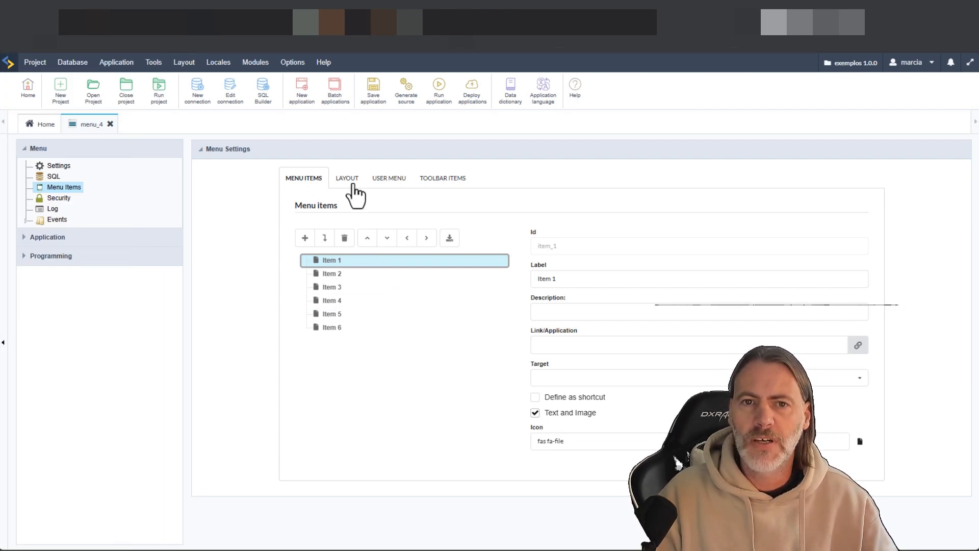
Turn Split Toolbar back on in the layout, preview the running menu, and return to the editor.
left_click(349, 182)
left_click(300, 262)
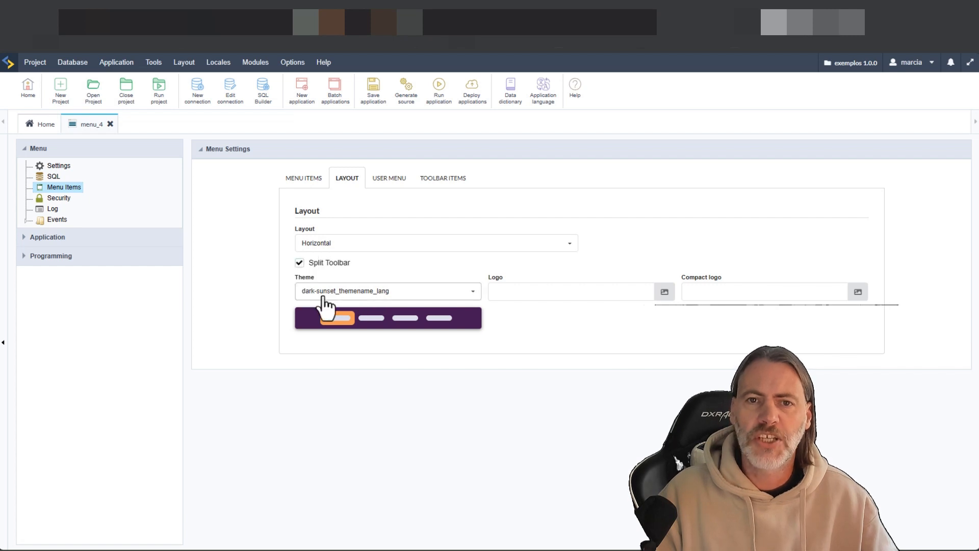
left_click(439, 91)
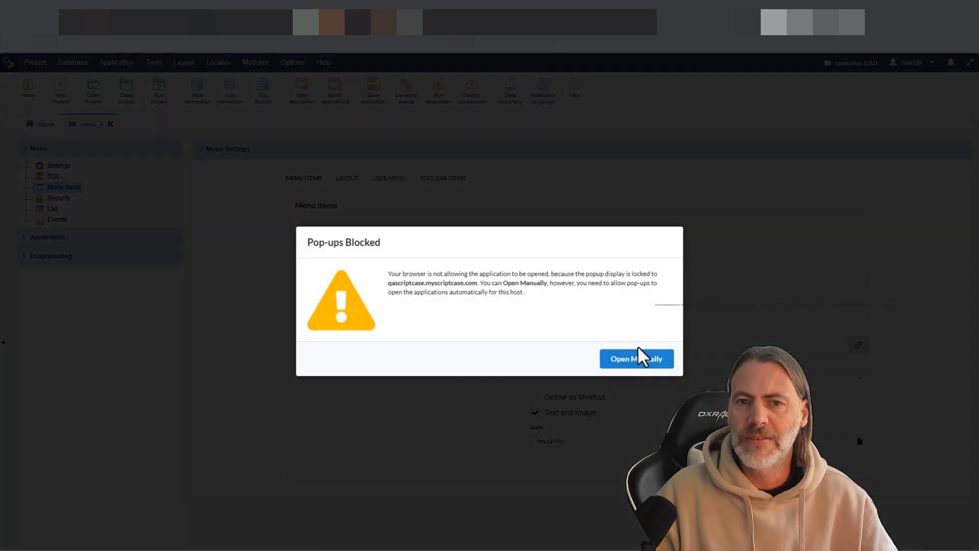
left_click(638, 352)
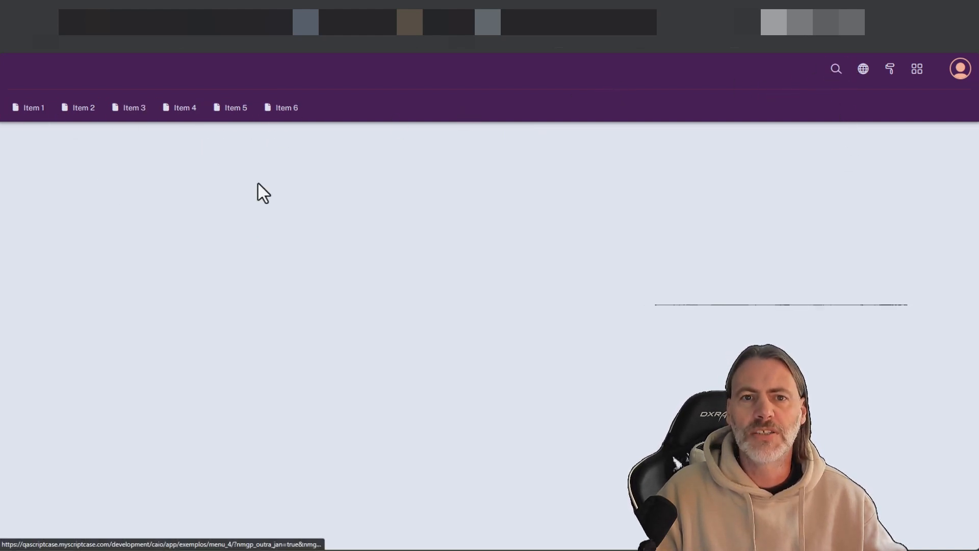
key("alt+Tab")
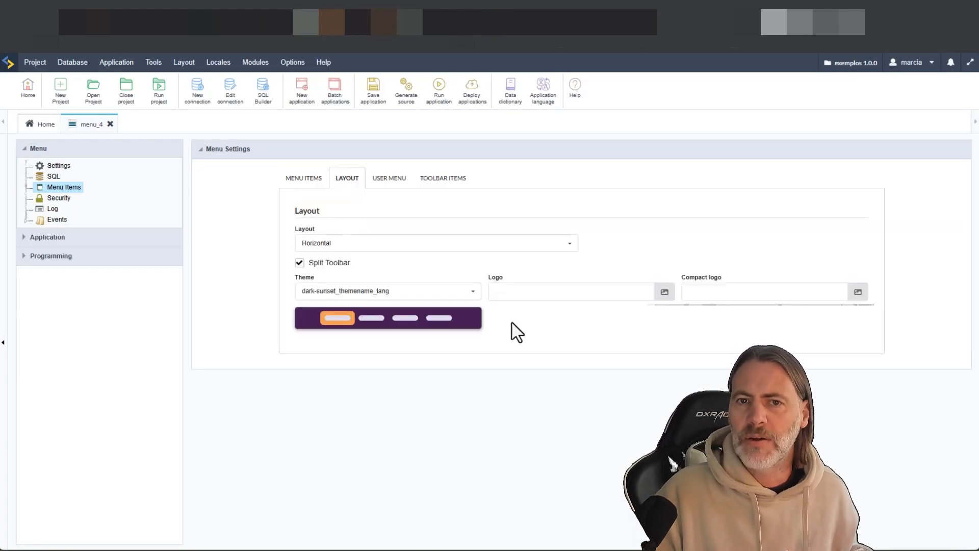
Set the menu logo to ct_other_gauge.png from the Scriptcase general images folder.
left_click(663, 292)
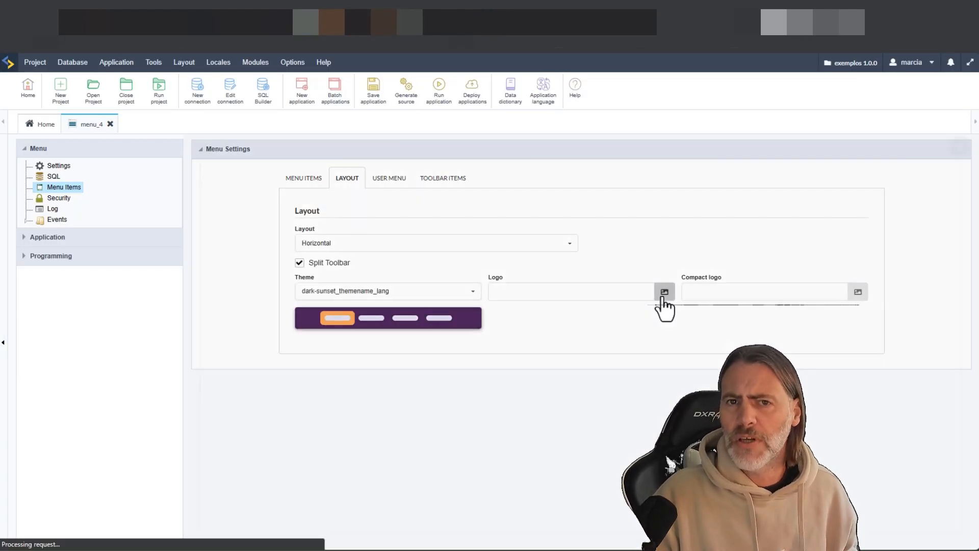
left_click(217, 336)
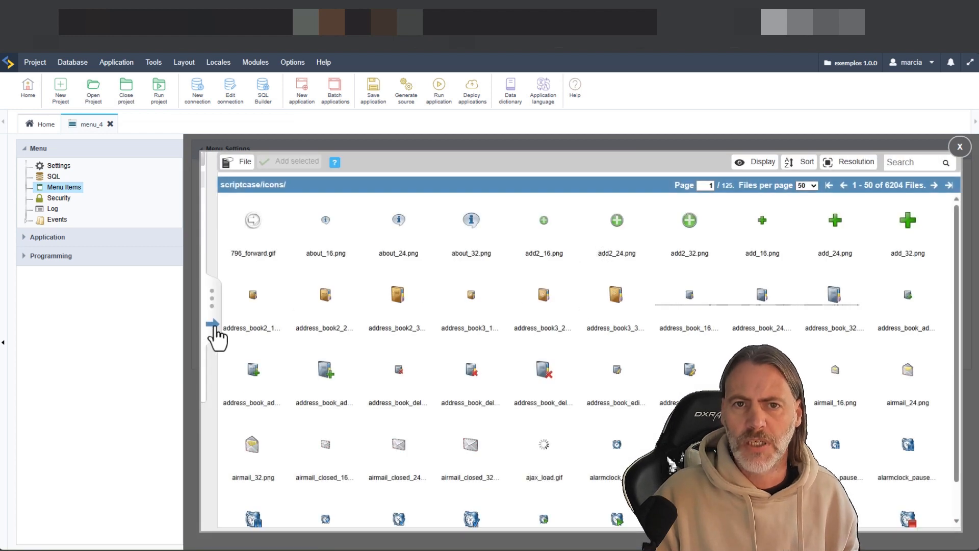
left_click(283, 278)
left_click(285, 253)
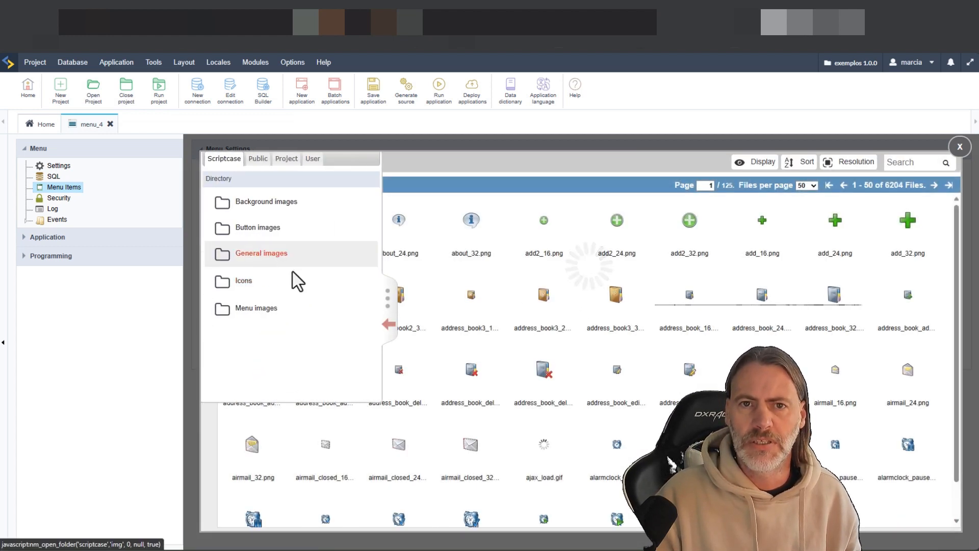
left_click(390, 326)
scroll(550, 331, "down", 1)
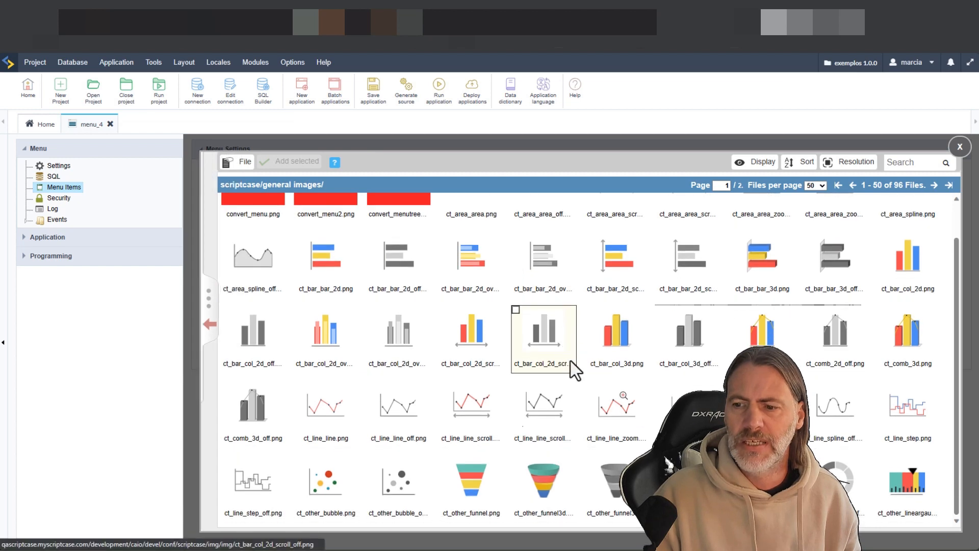
left_click(835, 479)
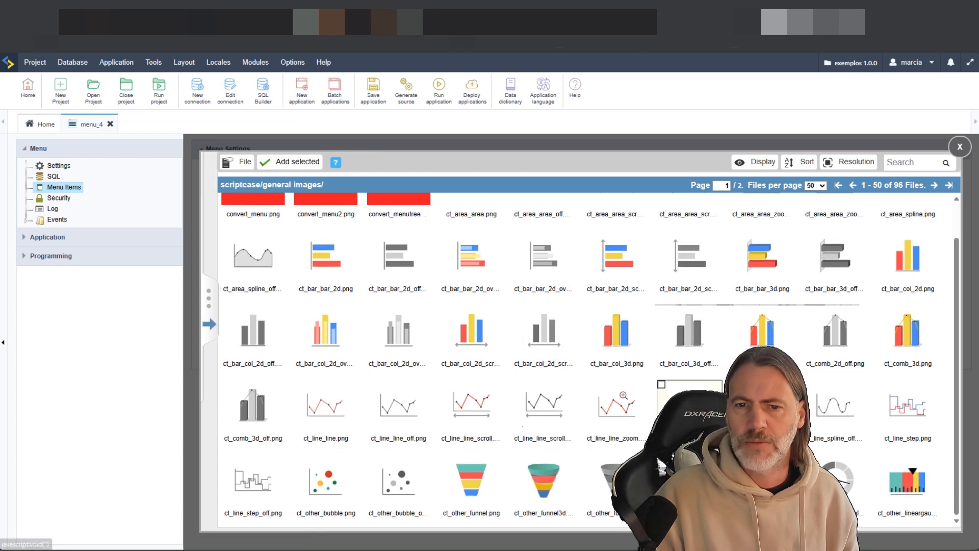
left_click(283, 162)
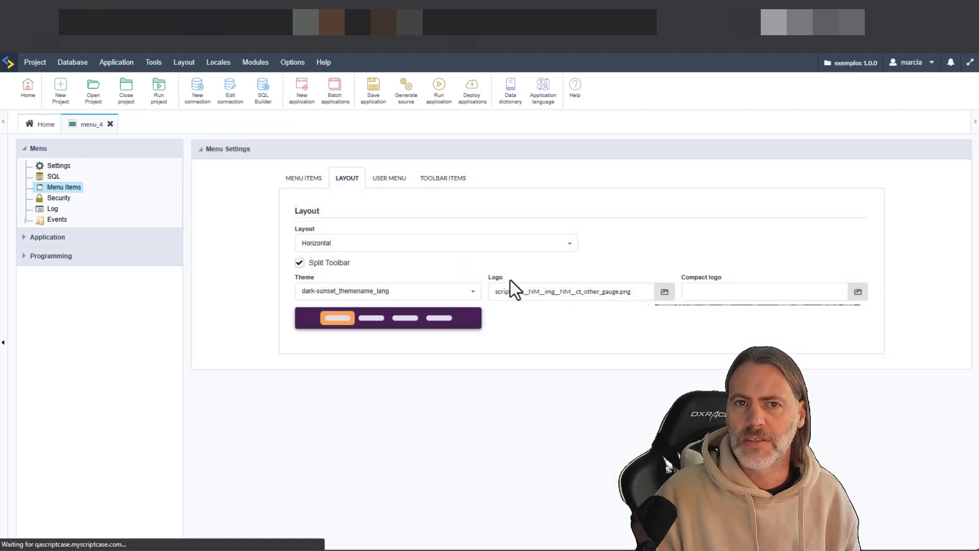
Run the application to check the logo in the menu, and return to the development page.
left_click(438, 91)
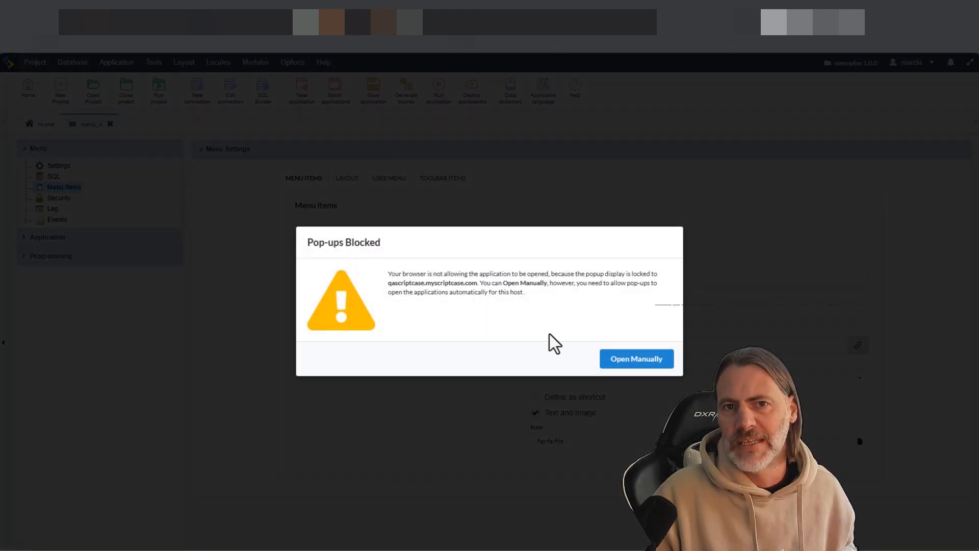
left_click(632, 359)
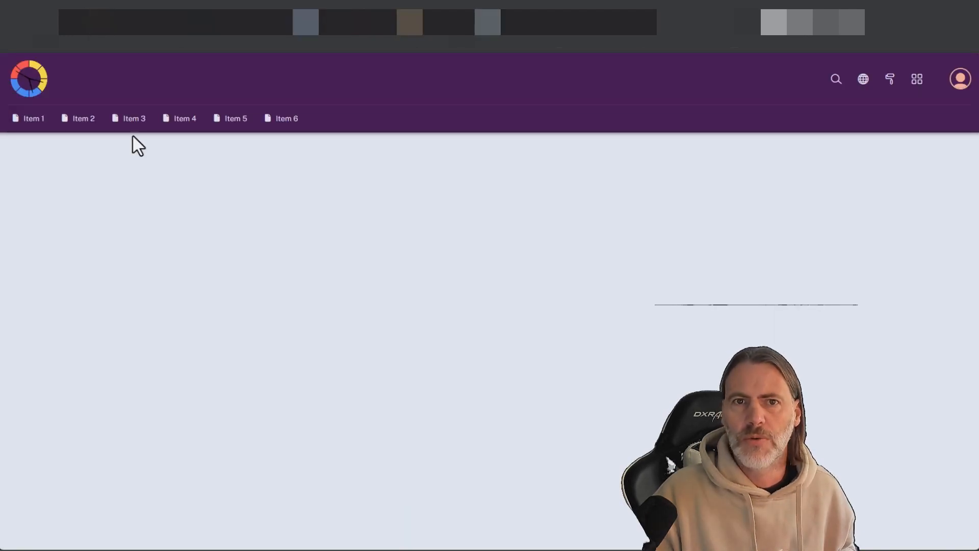
mouse_move(2, 469)
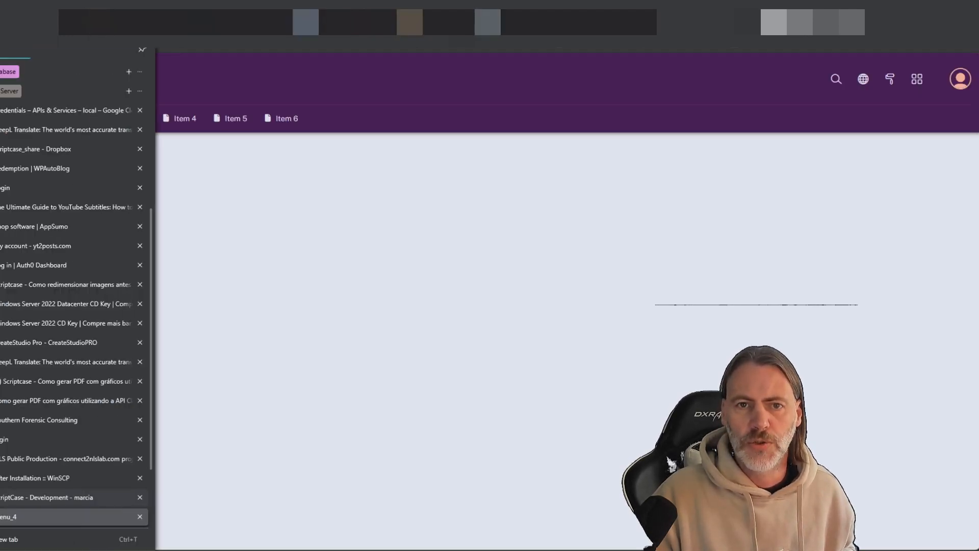
left_click(76, 496)
Turn off Split Toolbar in the layout and run the application to preview it.
left_click(348, 179)
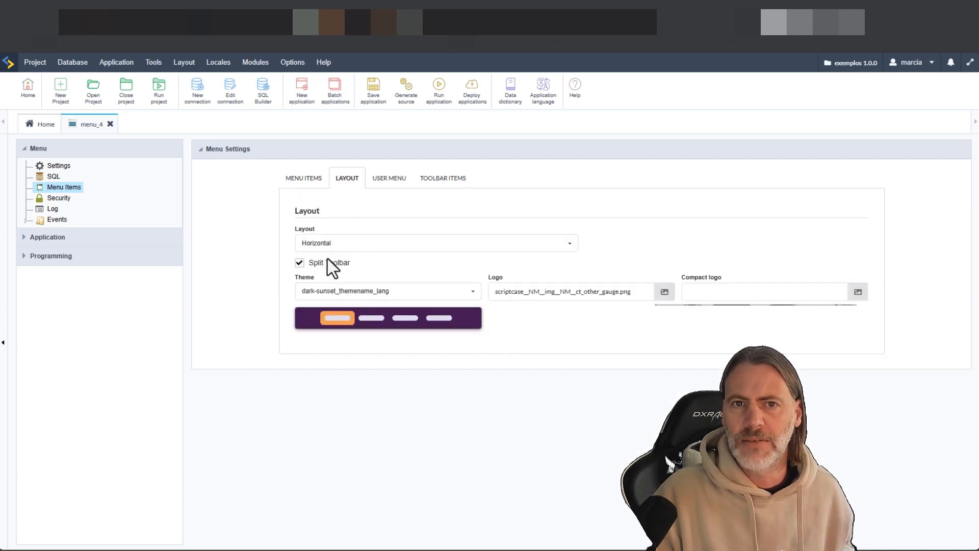
left_click(299, 263)
left_click(440, 98)
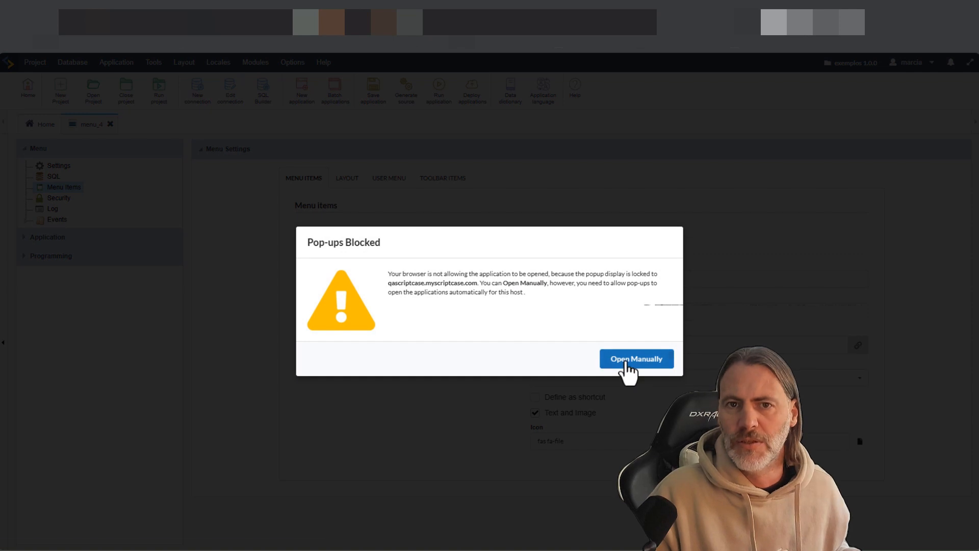
left_click(624, 357)
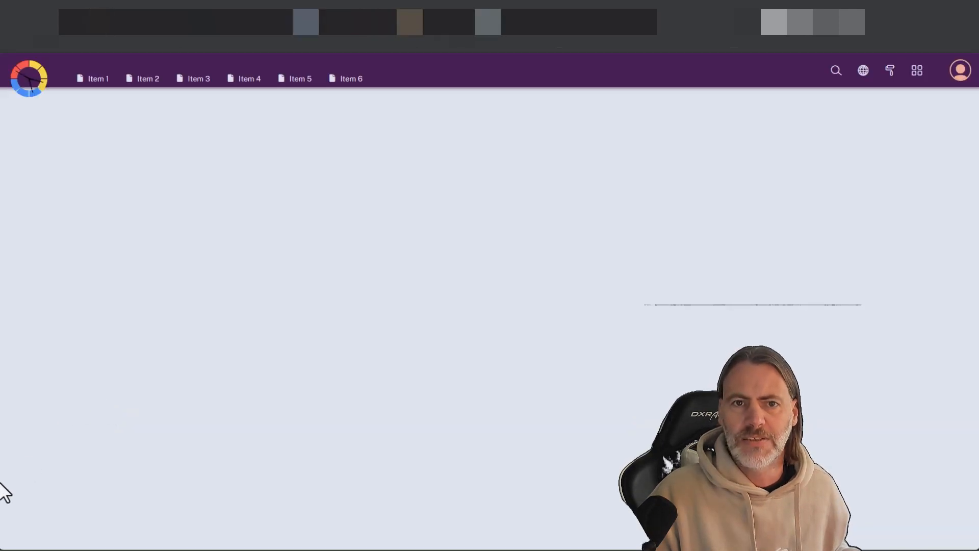
Compare the running menus with and without the split toolbar, and return to the development page.
mouse_move(1, 483)
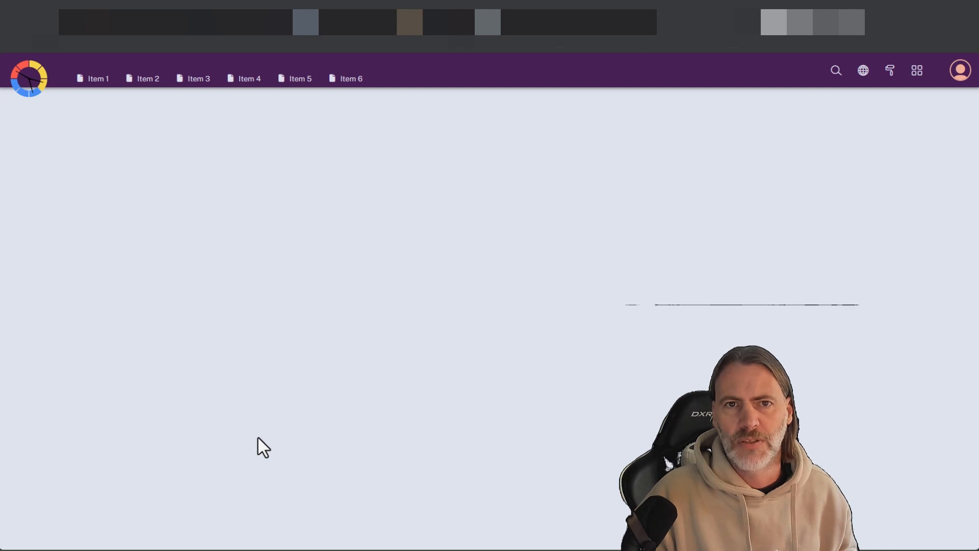
left_click(1, 487)
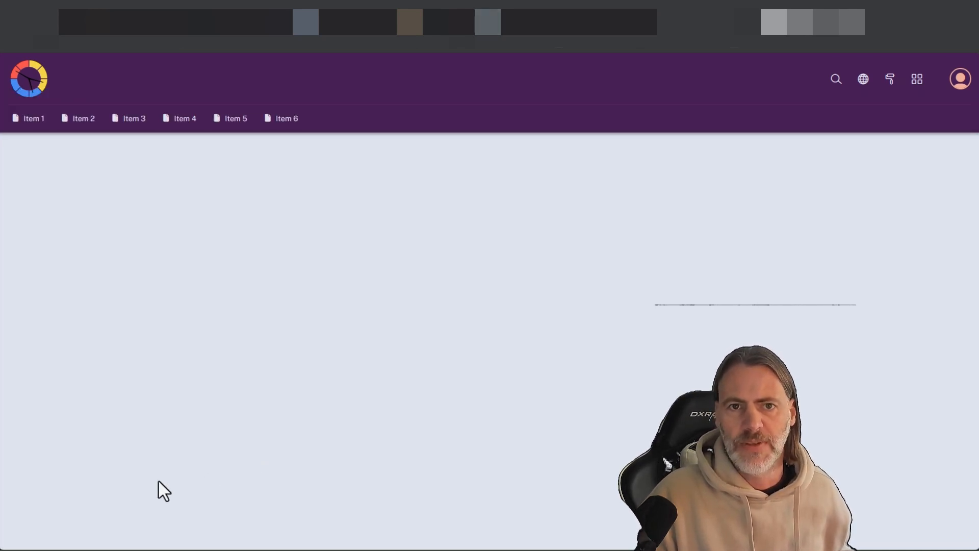
left_click(1, 483)
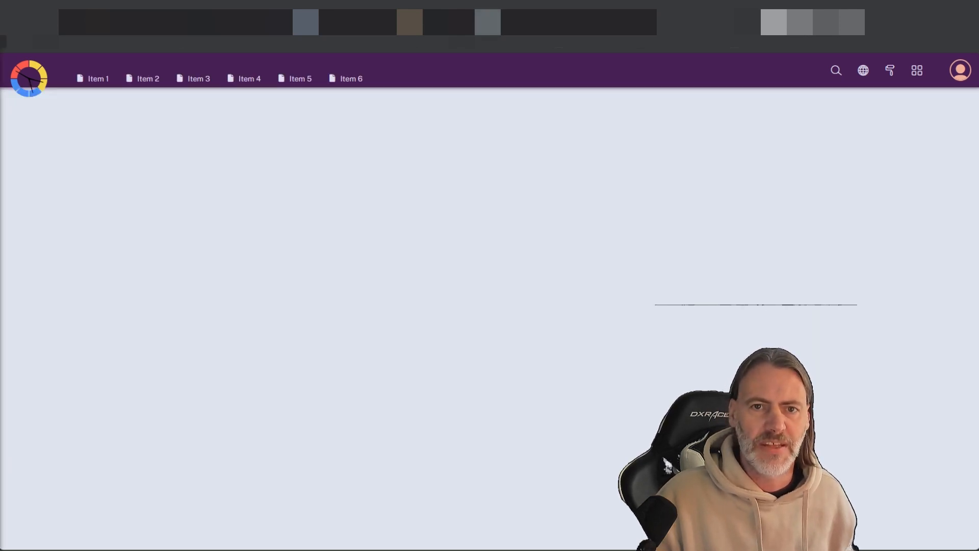
left_click(1, 443)
Add five items to the user menu, keeping their default labels.
left_click(389, 178)
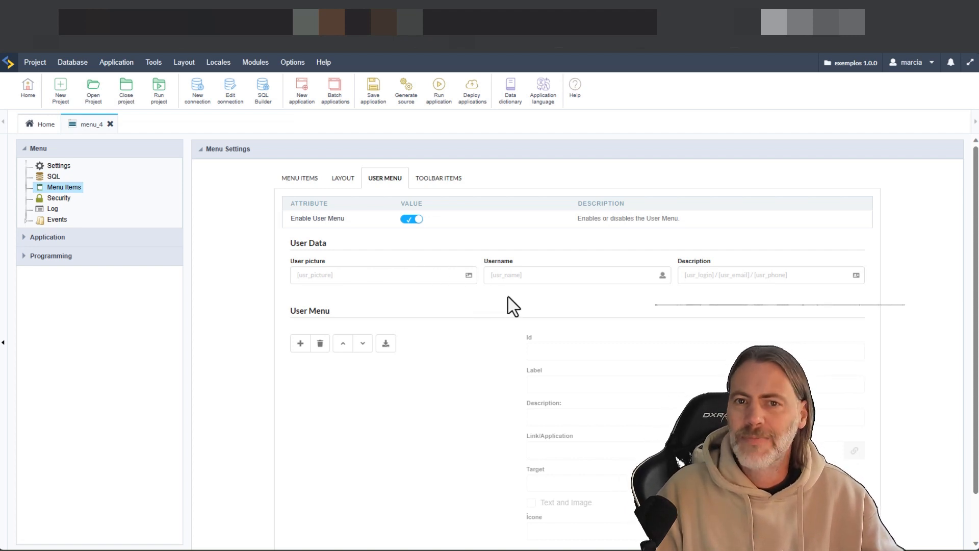
scroll(500, 301, "down", 1)
scroll(485, 291, "up", 1)
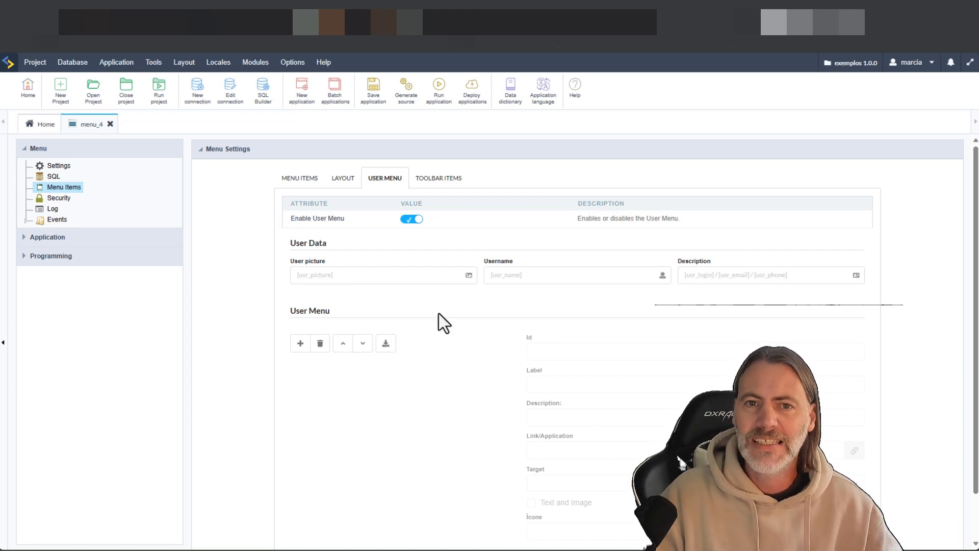
scroll(372, 334, "down", 1)
left_click(300, 292)
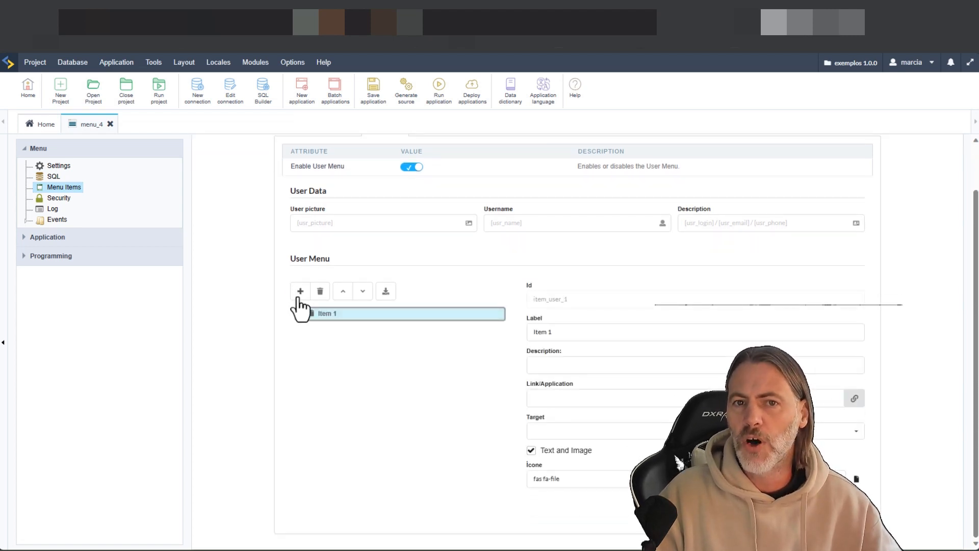
left_click(301, 291)
left_click(300, 291)
left_click(300, 291)
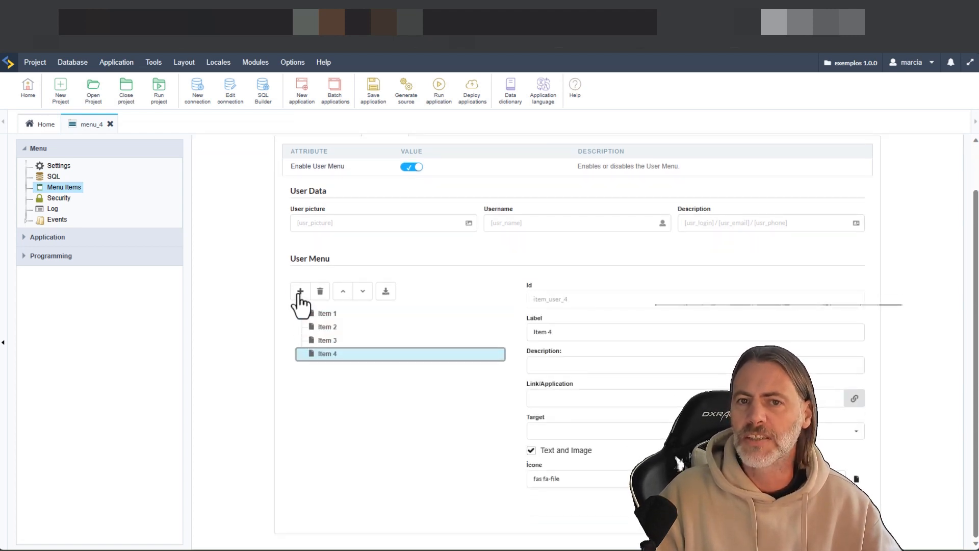
left_click(300, 291)
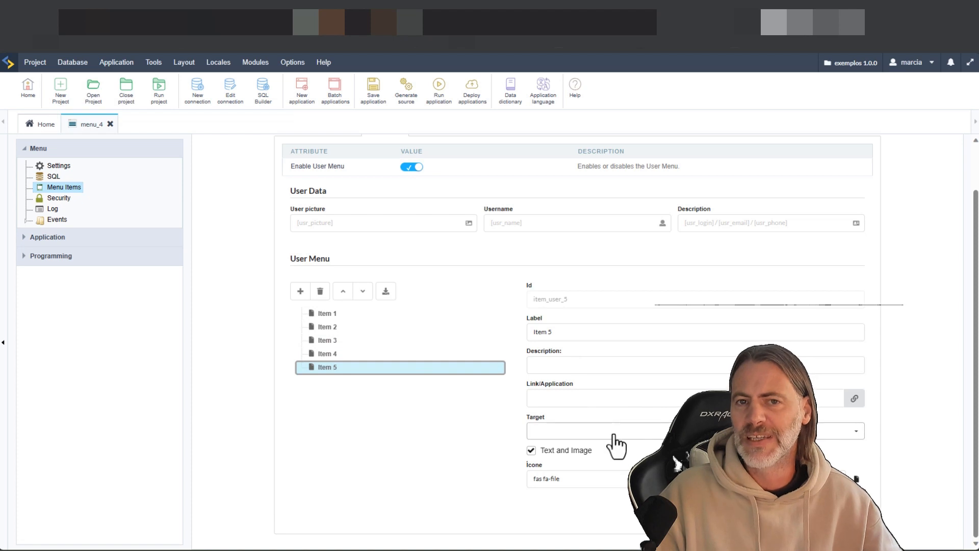
scroll(627, 429, "up", 1)
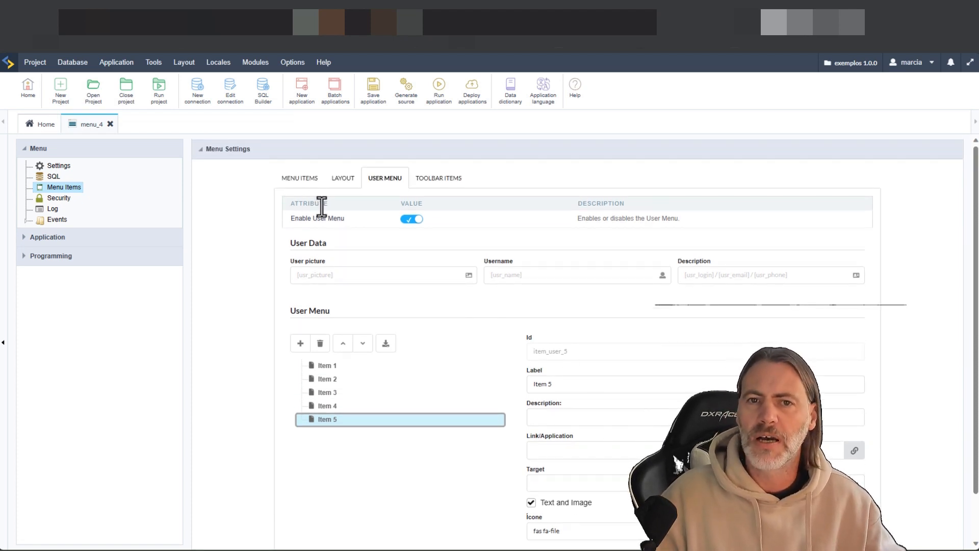
Review the search and languages toolbar items, and open the language list in the running menu.
left_click(437, 181)
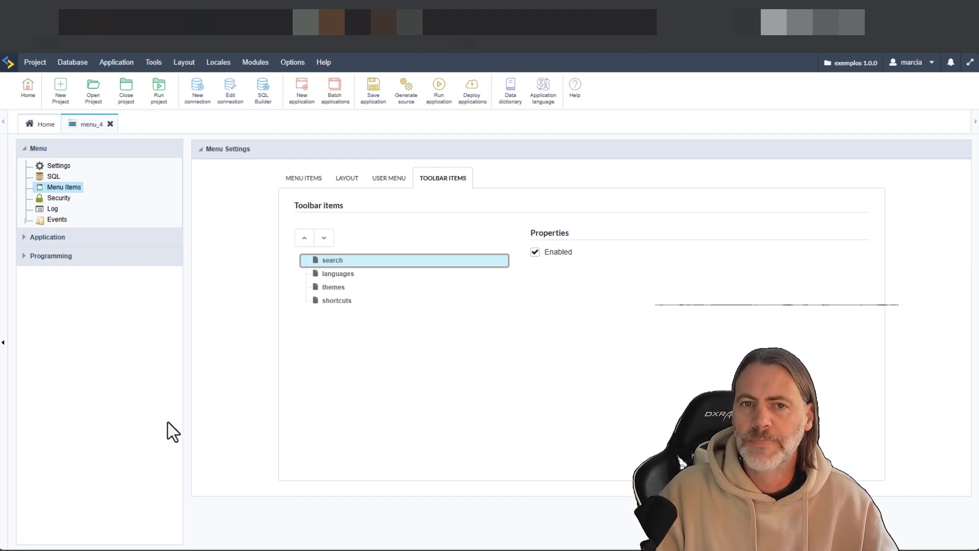
left_click(534, 252)
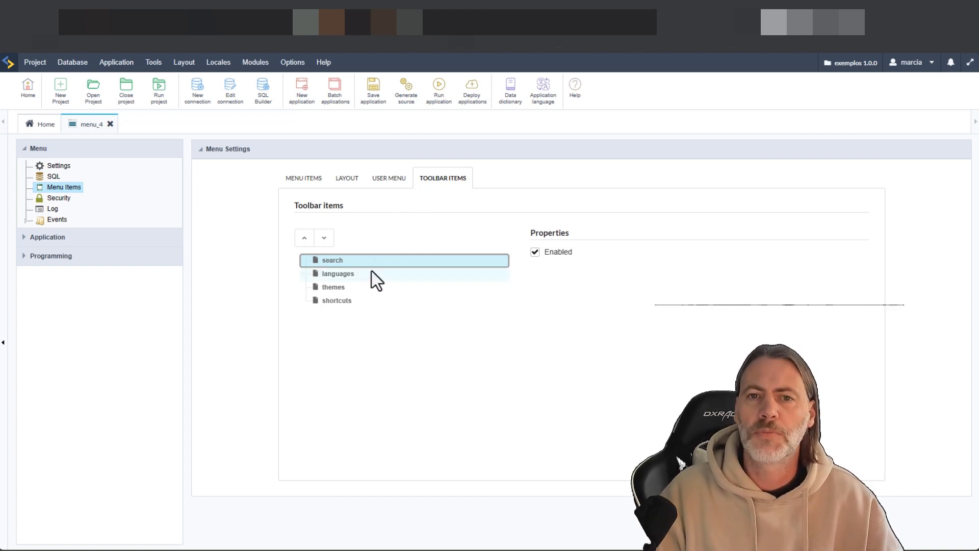
left_click(341, 275)
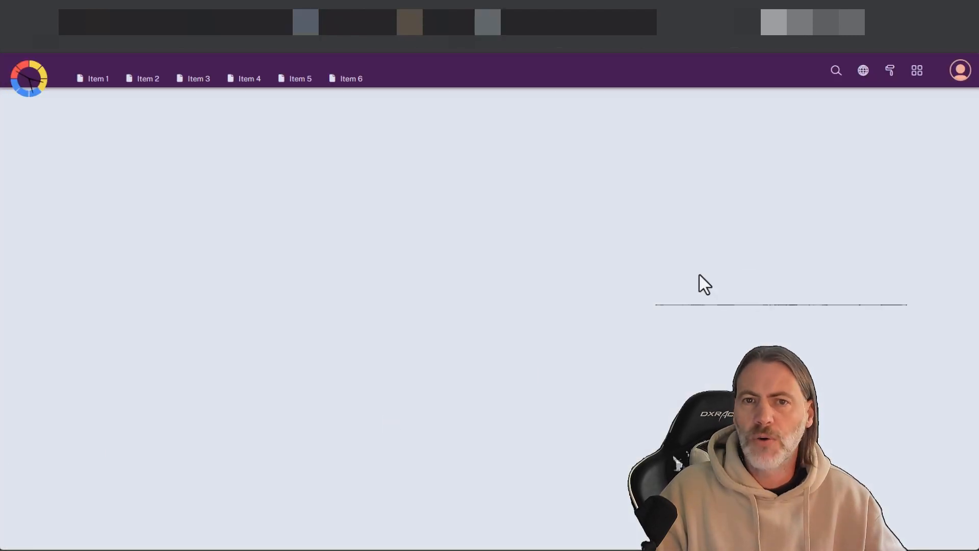
left_click(863, 80)
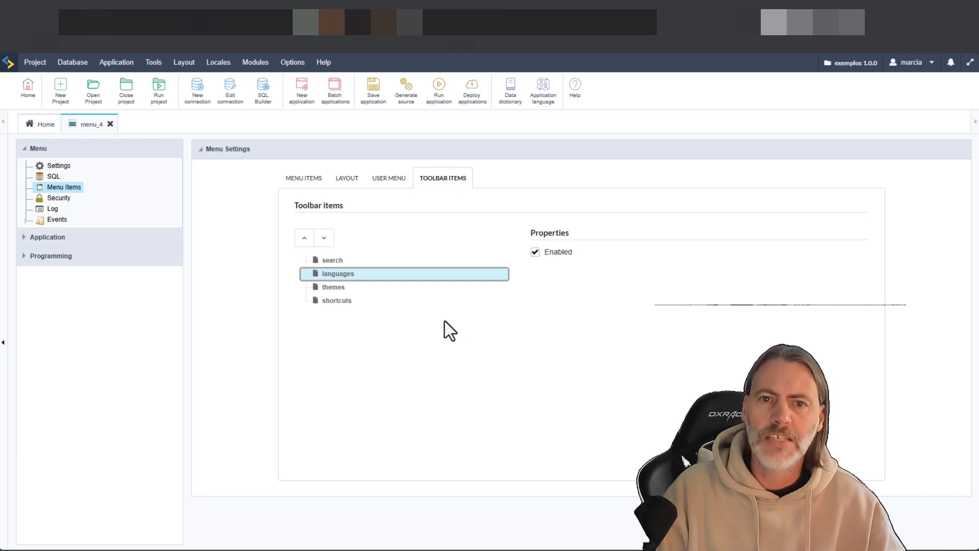
Make light-gray, light-guava, light-blue, light-lavender and dark-pink the available themes of the themes toolbar item.
left_click(334, 288)
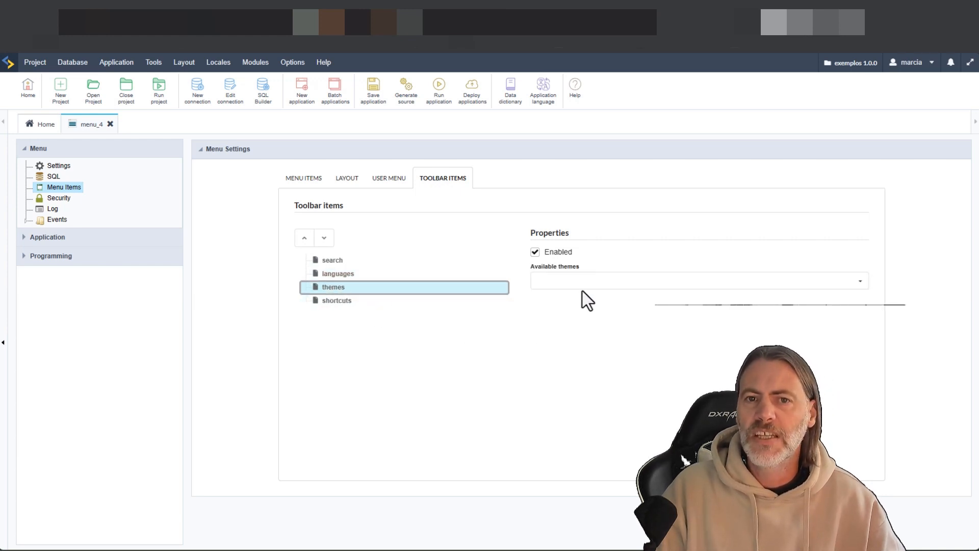
left_click(594, 285)
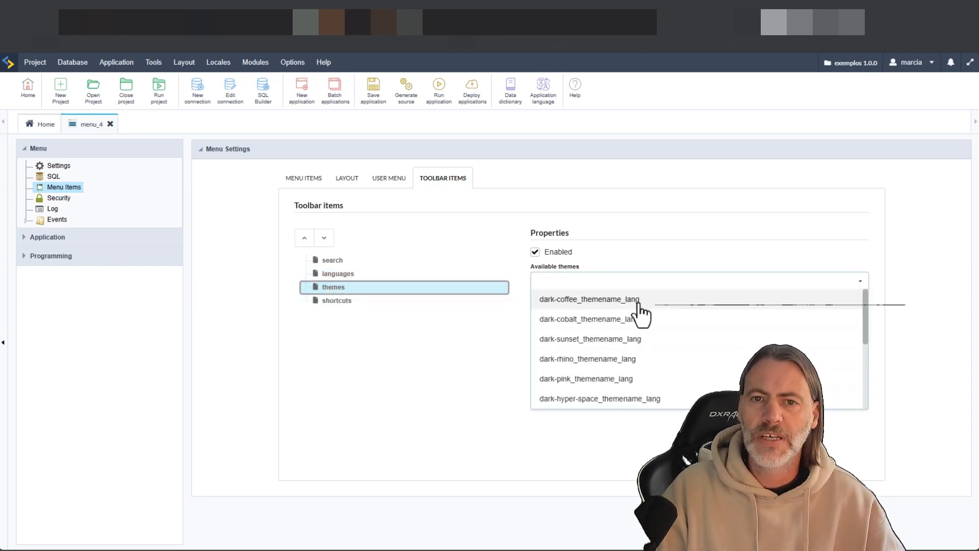
scroll(631, 322, "down", 2)
scroll(632, 322, "down", 2)
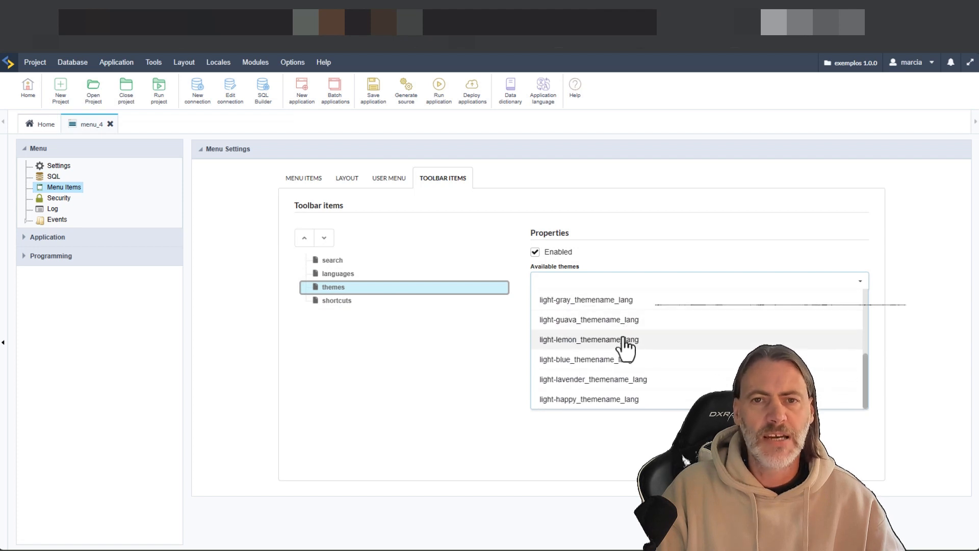
left_click(596, 302)
left_click(594, 320)
left_click(589, 359)
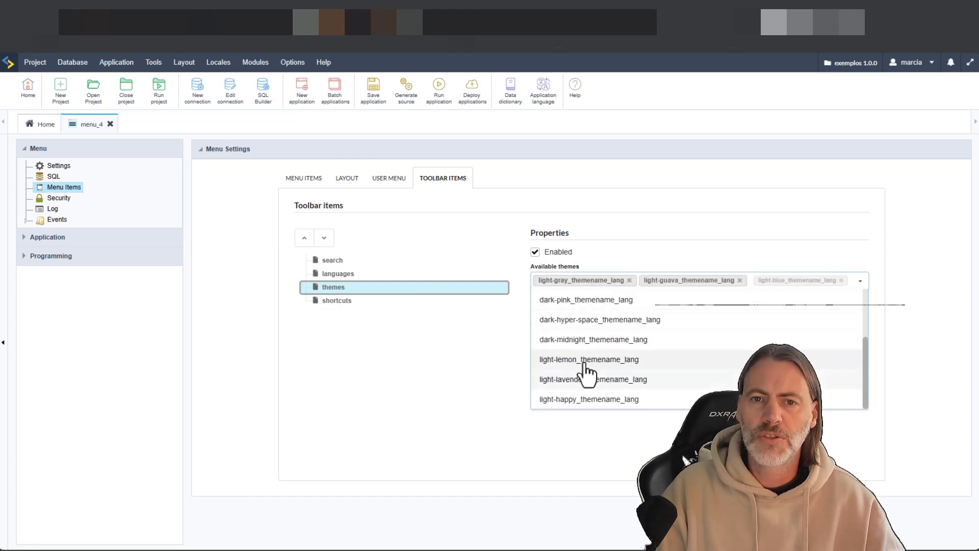
left_click(586, 378)
scroll(577, 350, "up", 1)
left_click(574, 348)
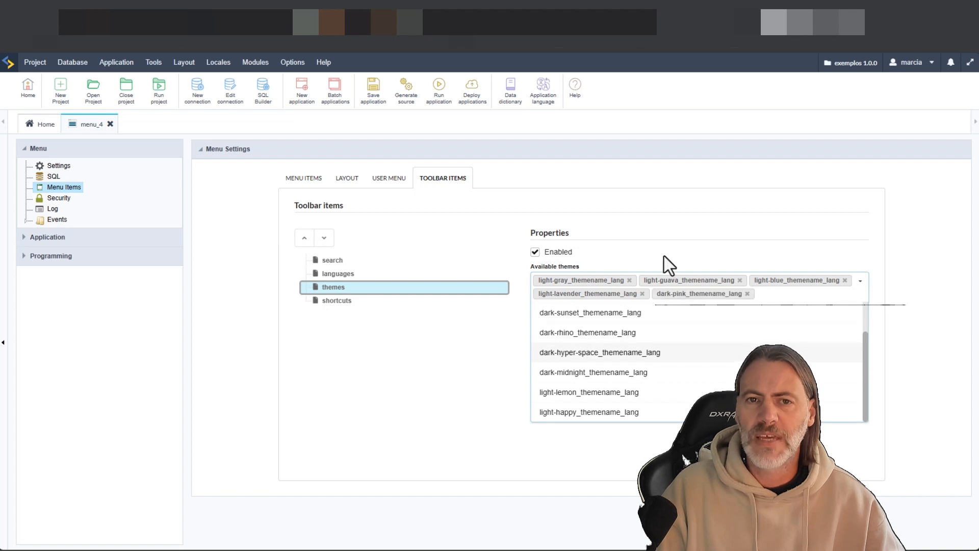
left_click(668, 264)
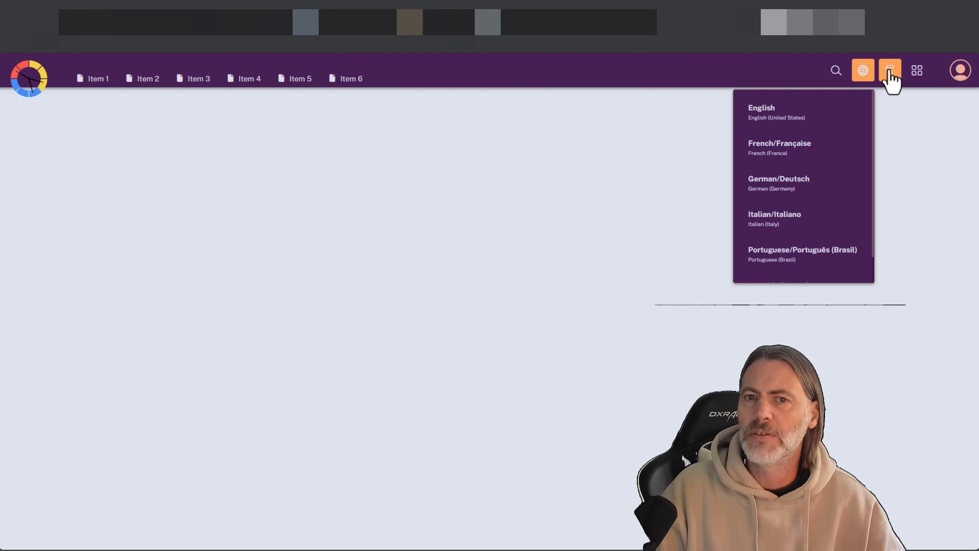
Run the application again and look through the theme list offered in its toolbar.
left_click(890, 82)
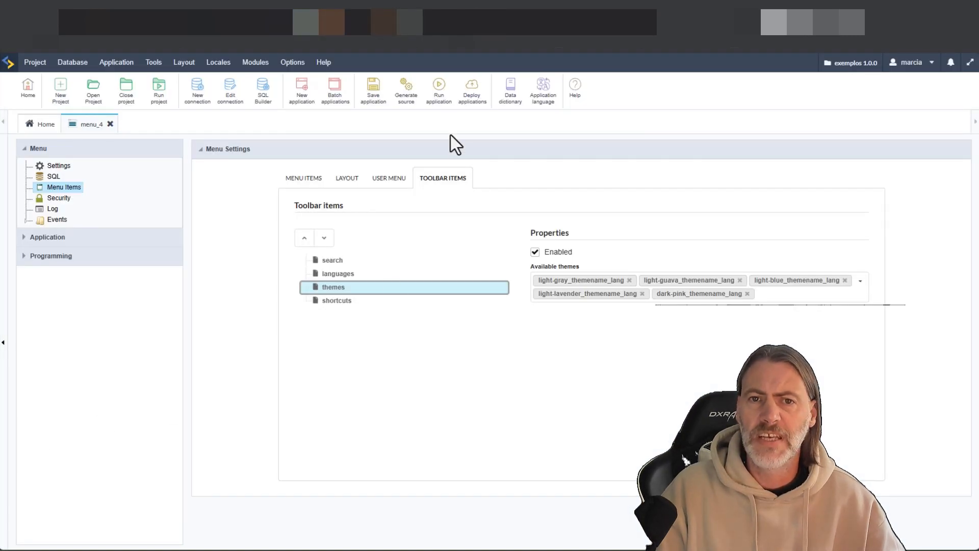
left_click(439, 92)
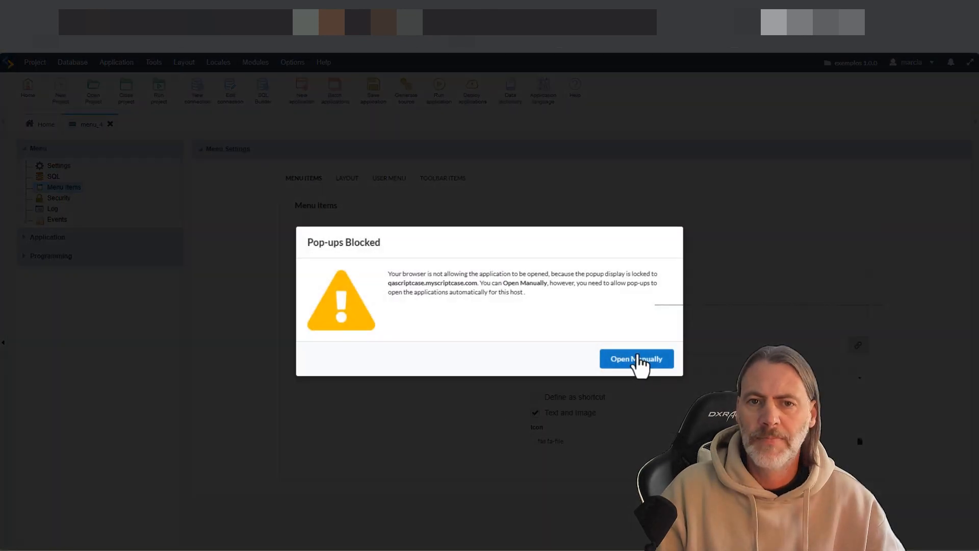
left_click(638, 366)
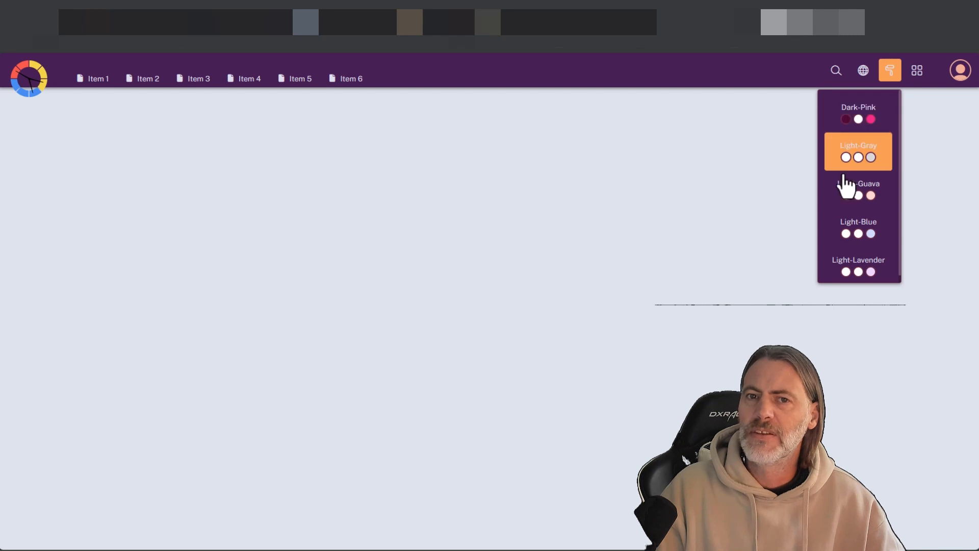
scroll(852, 225, "down", 1)
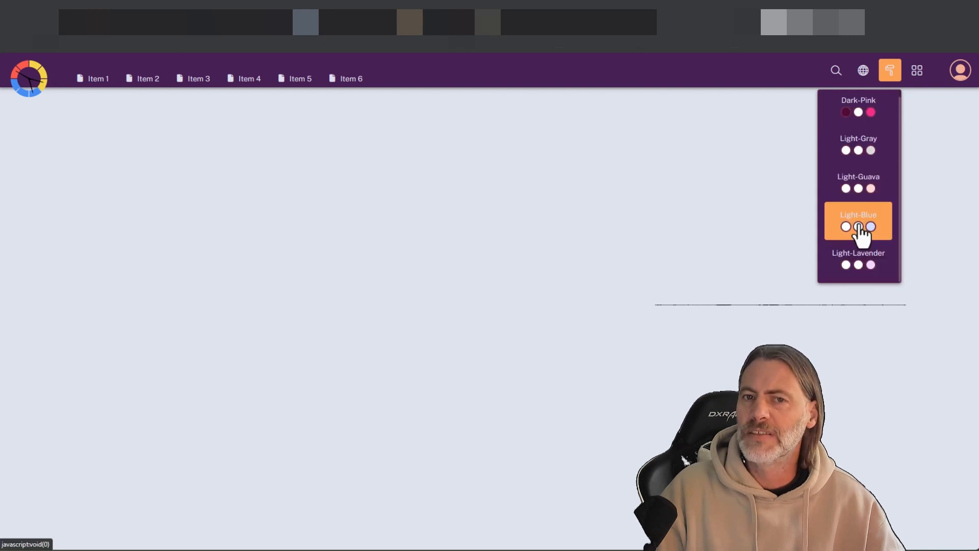
scroll(862, 158, "up", 1)
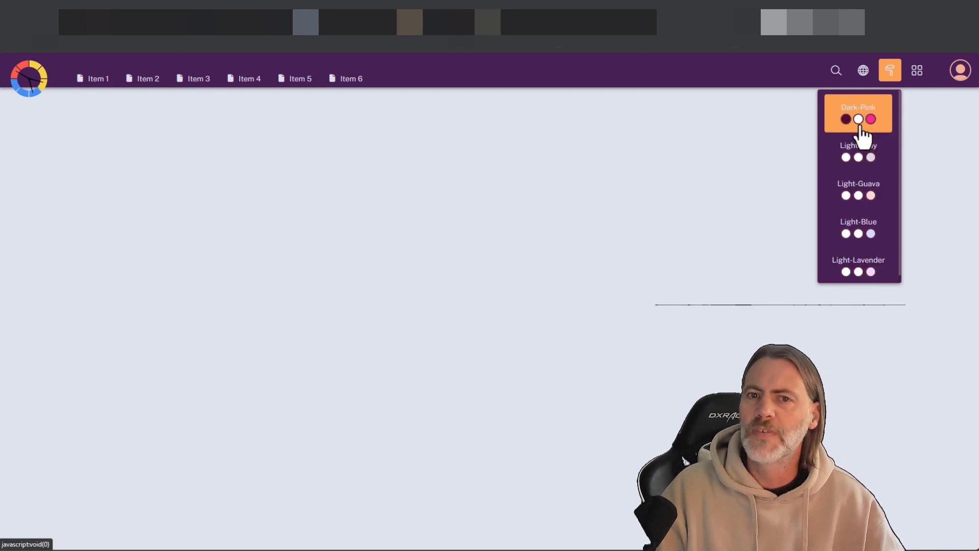
View the shortcuts list in the running menu's toolbar.
left_click(920, 74)
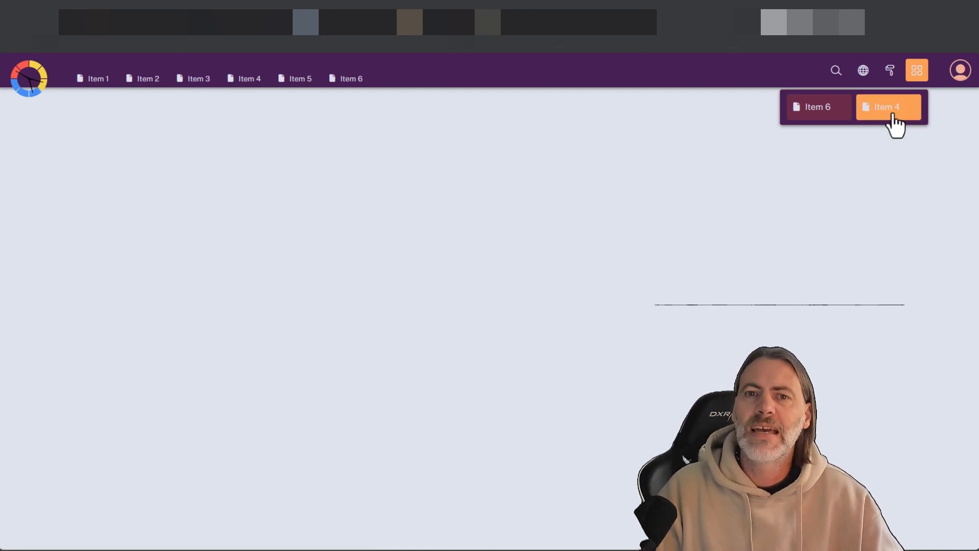
left_click(916, 77)
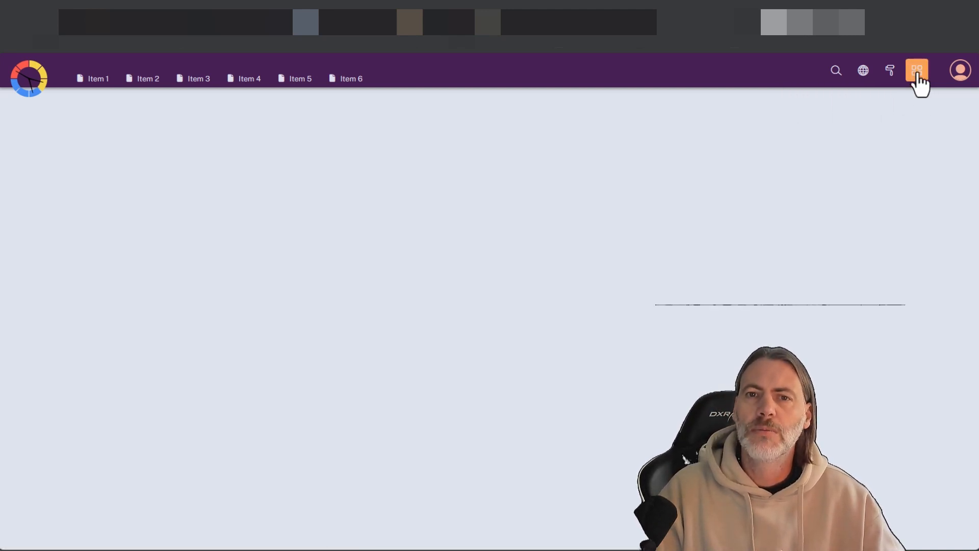
left_click(916, 76)
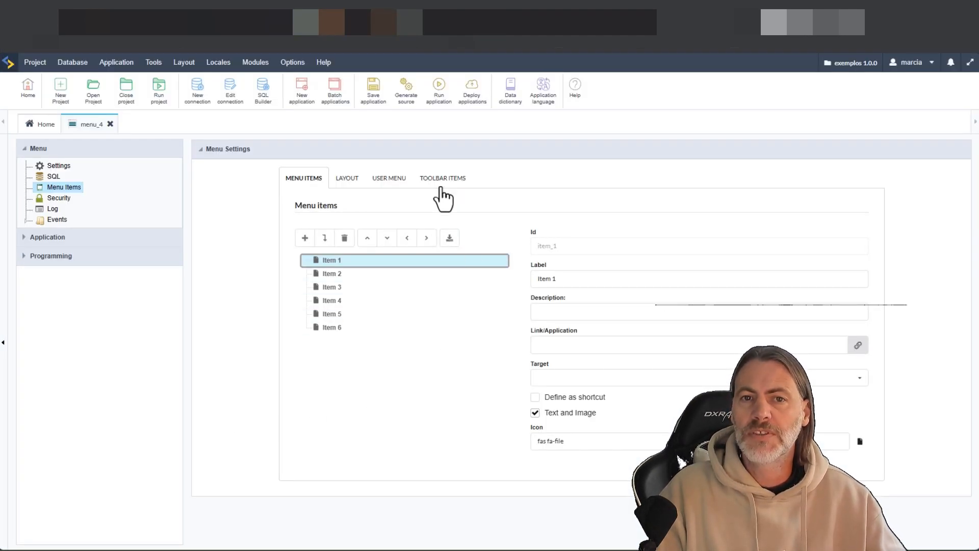
Examine the shortcut order of the shortcuts toolbar item, then open the user menu in the running application.
left_click(441, 185)
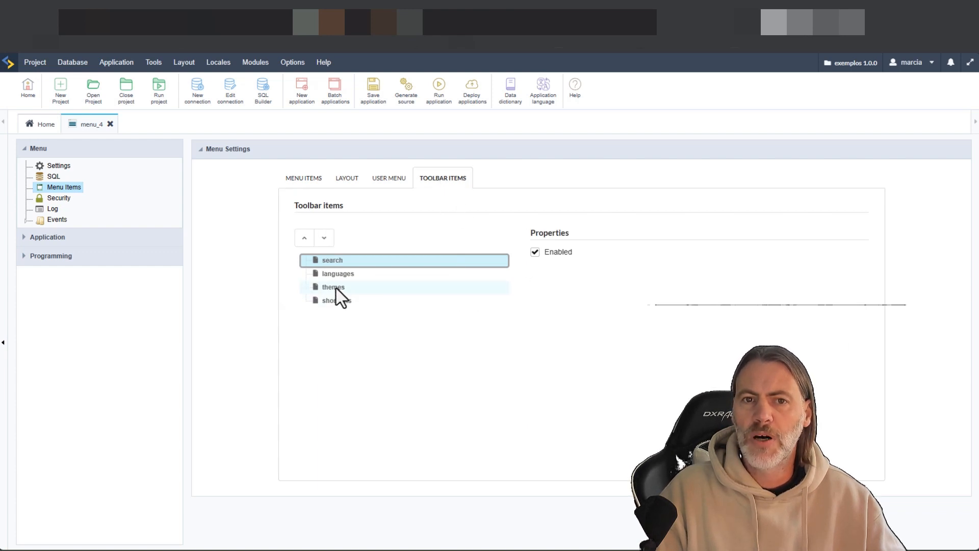
left_click(339, 300)
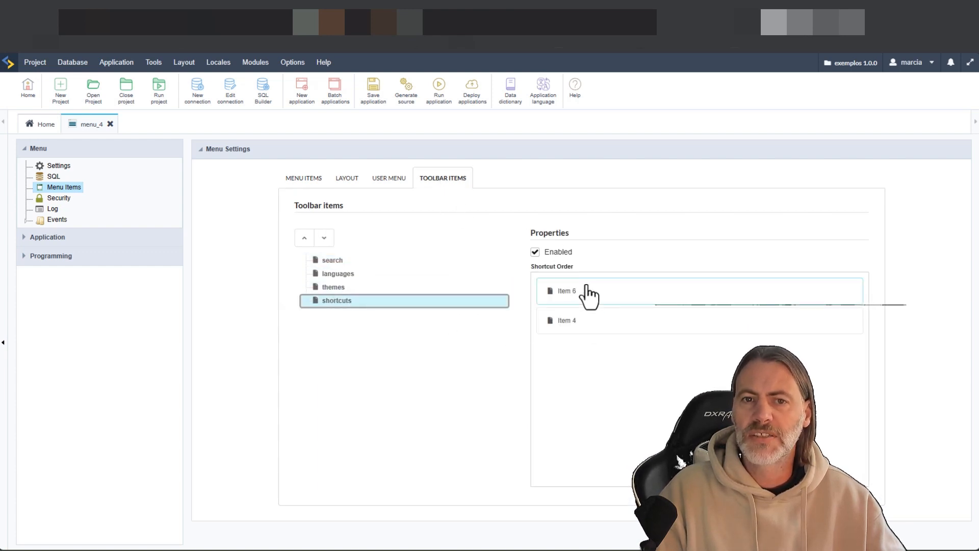
mouse_move(587, 287)
left_mouse_down()
mouse_move(586, 329)
mouse_move(575, 290)
mouse_move(586, 331)
mouse_move(596, 299)
left_mouse_up()
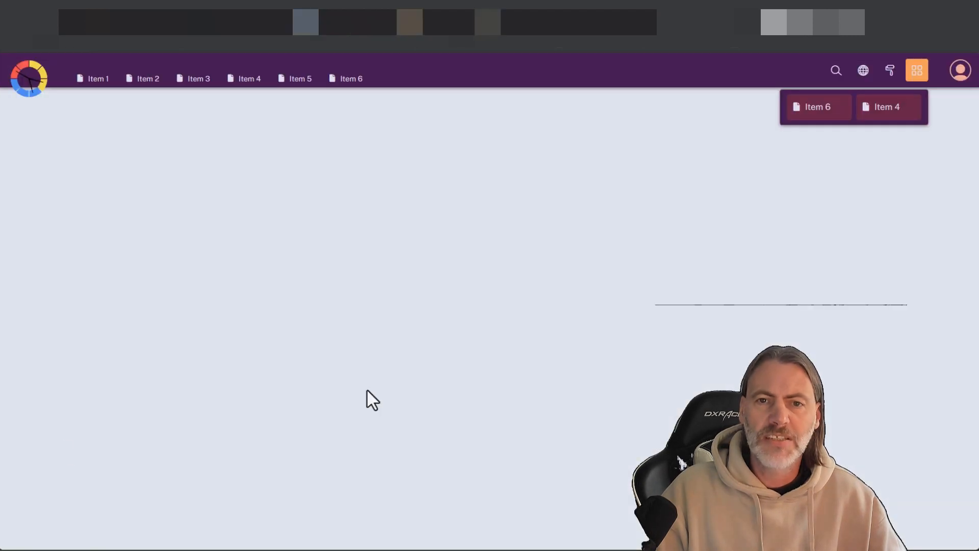
left_click(959, 76)
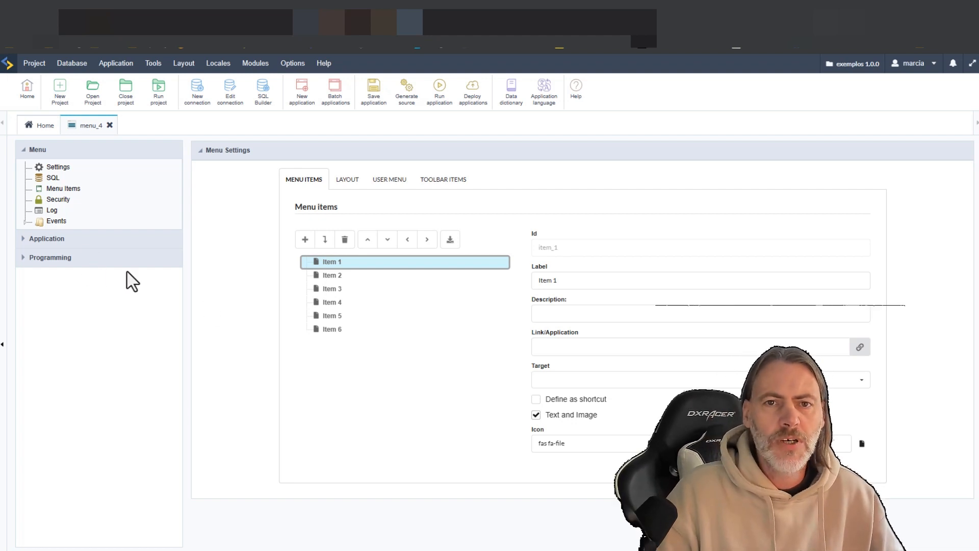
Open the application's Import menu screen, saving the pending changes.
left_click(47, 239)
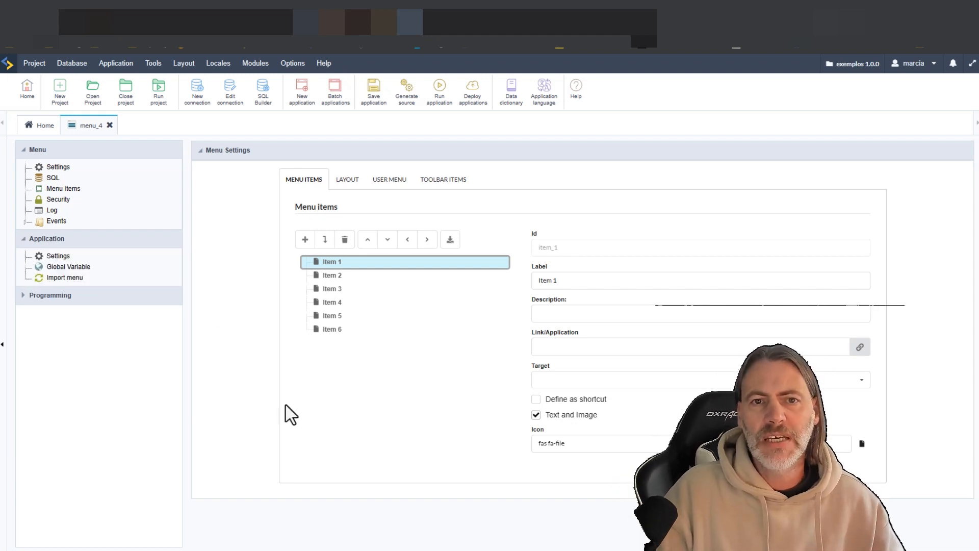
left_click(61, 278)
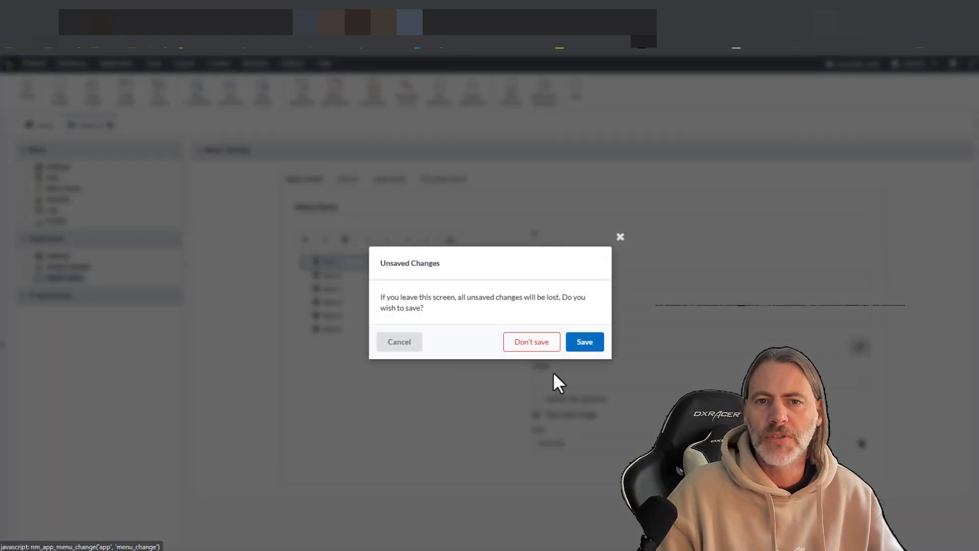
left_click(583, 349)
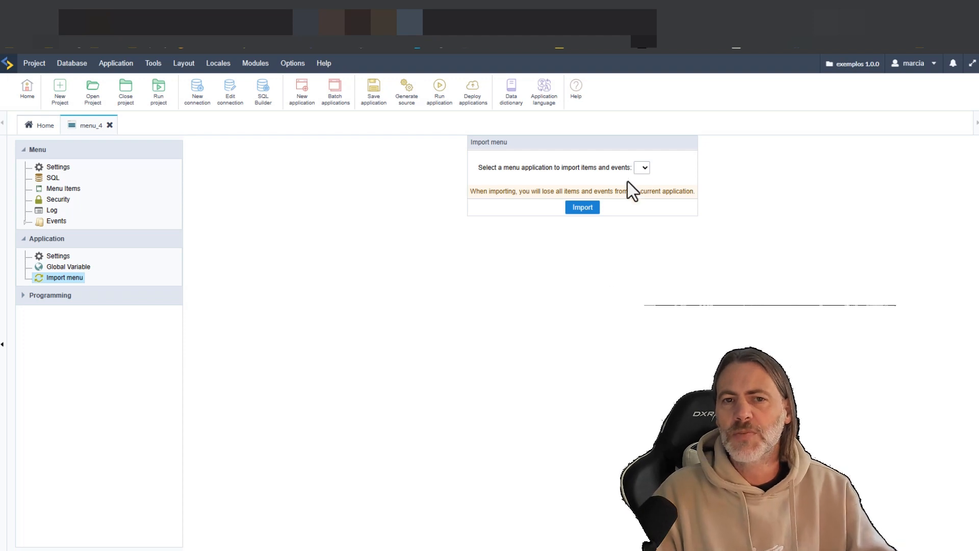
Check which menu applications can be chosen for importing items and events, without selecting any.
left_click(644, 168)
left_click(641, 219)
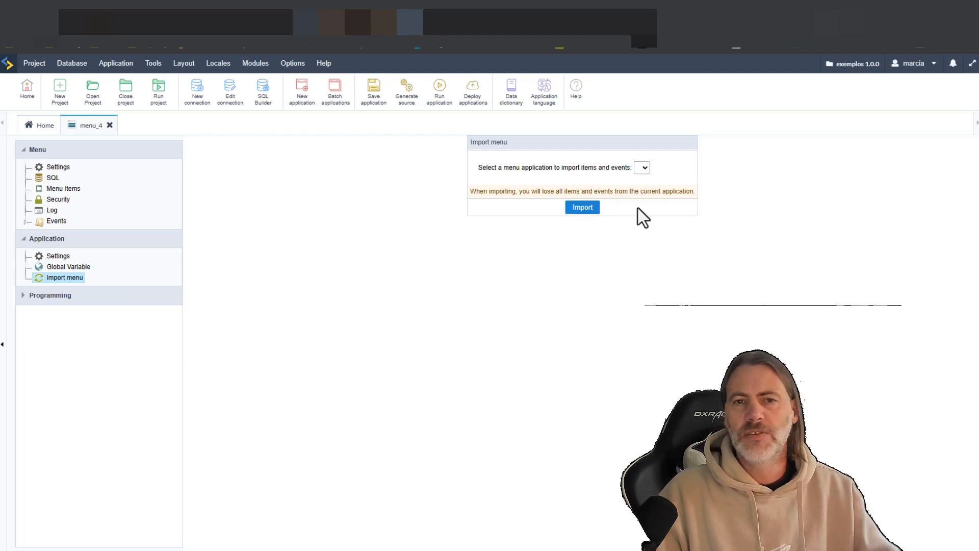
left_click(643, 169)
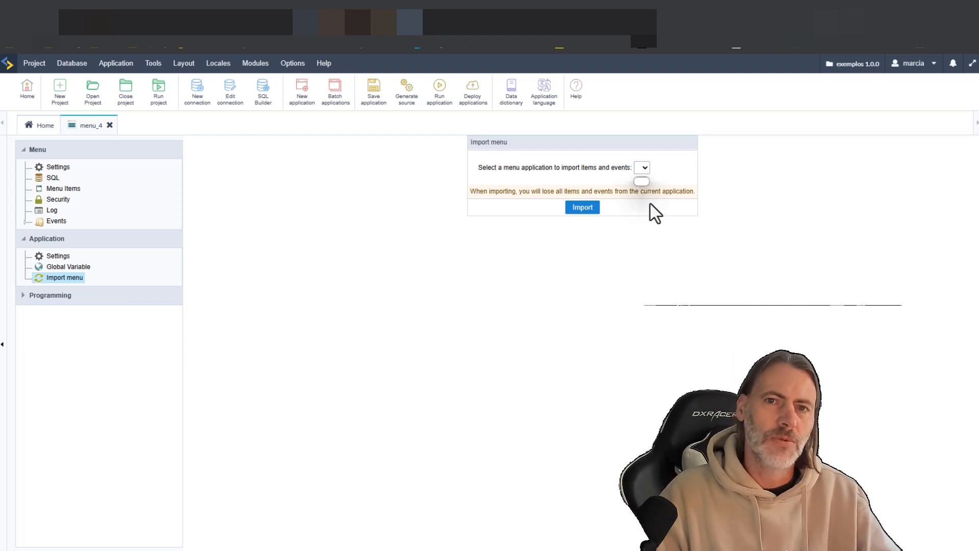
left_click(723, 258)
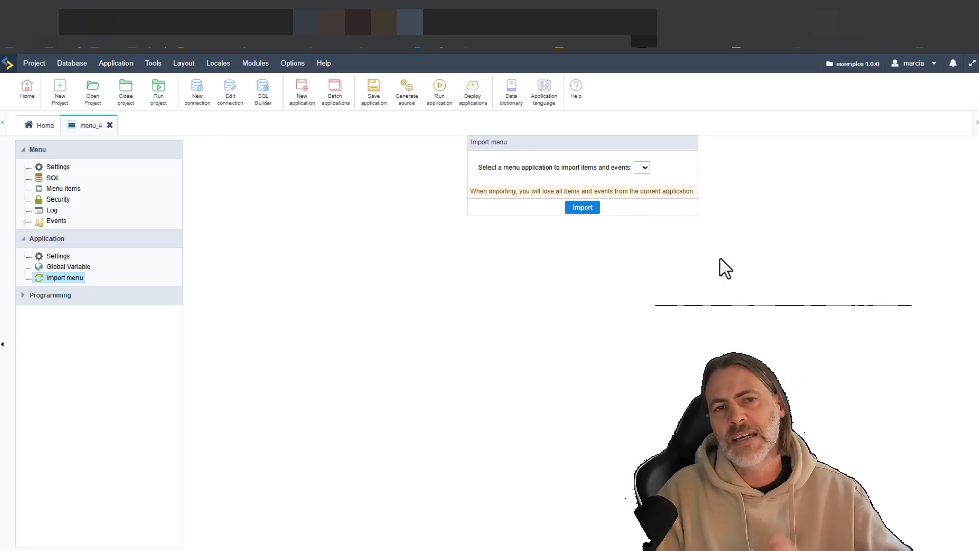